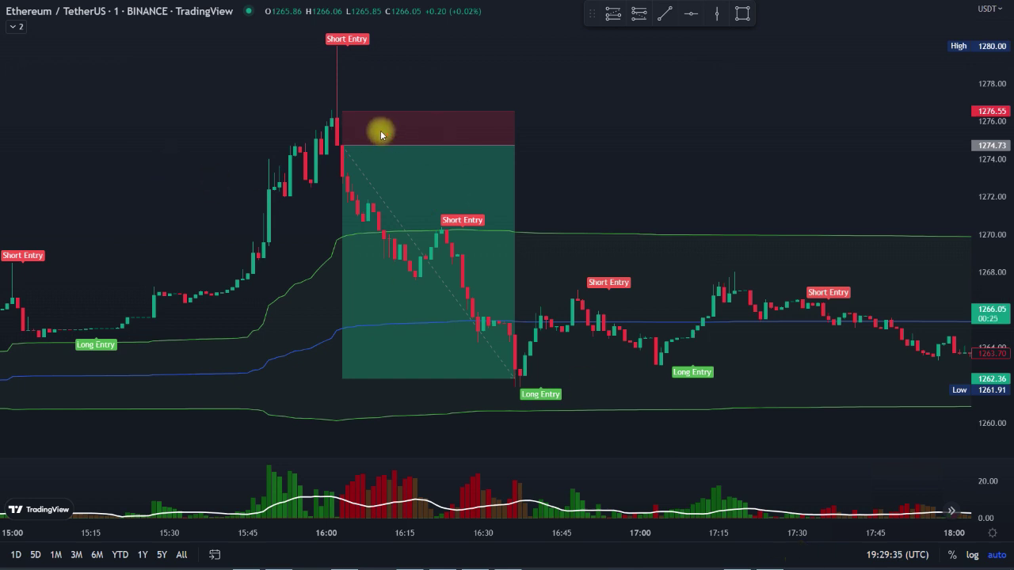
Mark in red the short entry setup, Short Entry signal, stop-loss zone and rise toward the upper band.
mouse_move(492, 154)
mouse_down()
mouse_move(515, 170)
mouse_move(599, 144)
mouse_up()
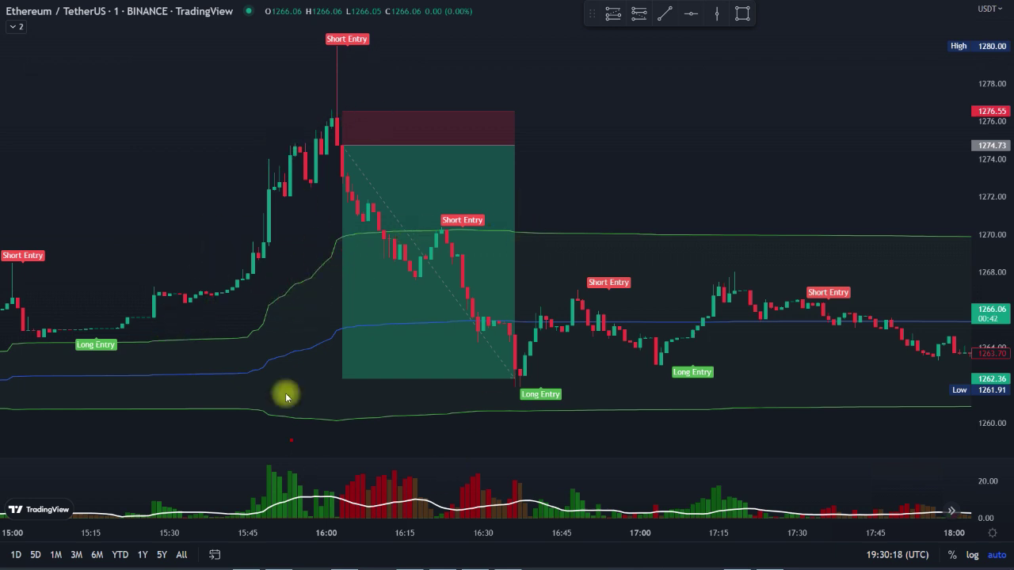
mouse_move(331, 66)
mouse_down()
mouse_move(386, 38)
mouse_move(270, 42)
mouse_move(342, 68)
mouse_up()
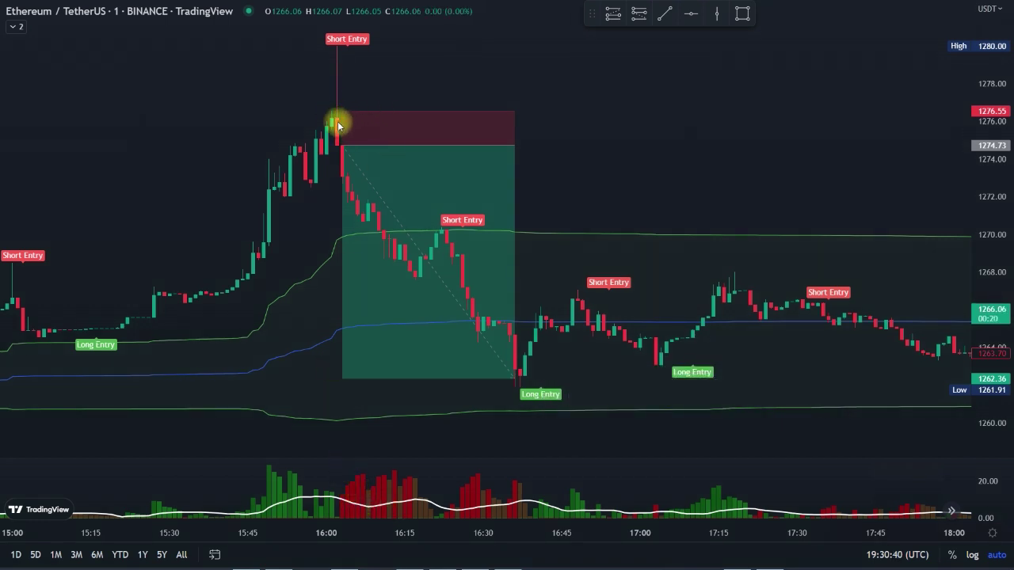
mouse_move(332, 108)
mouse_down()
mouse_move(515, 113)
mouse_move(523, 140)
mouse_move(333, 142)
mouse_move(334, 106)
mouse_up()
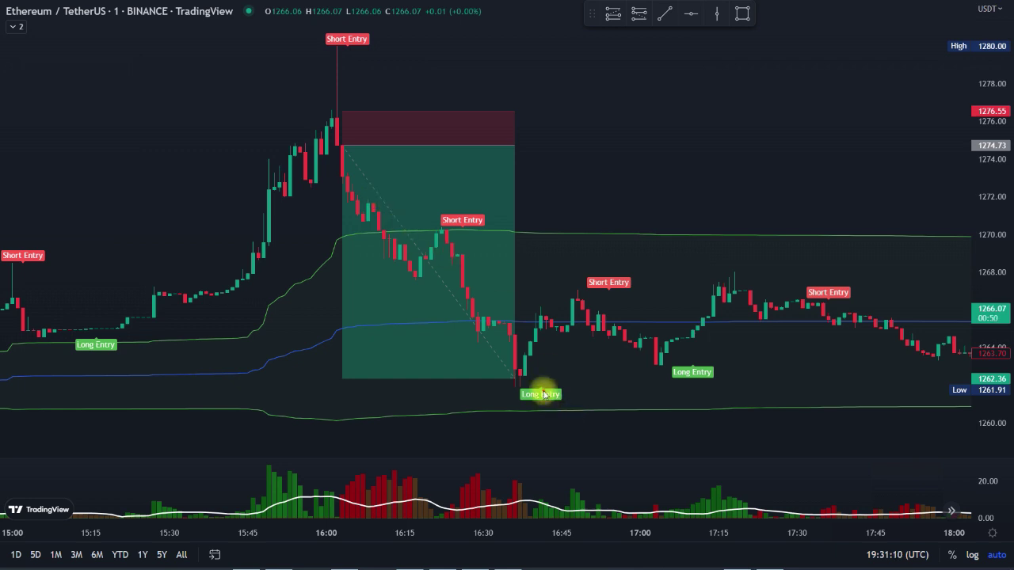
drag(500, 291, 680, 230)
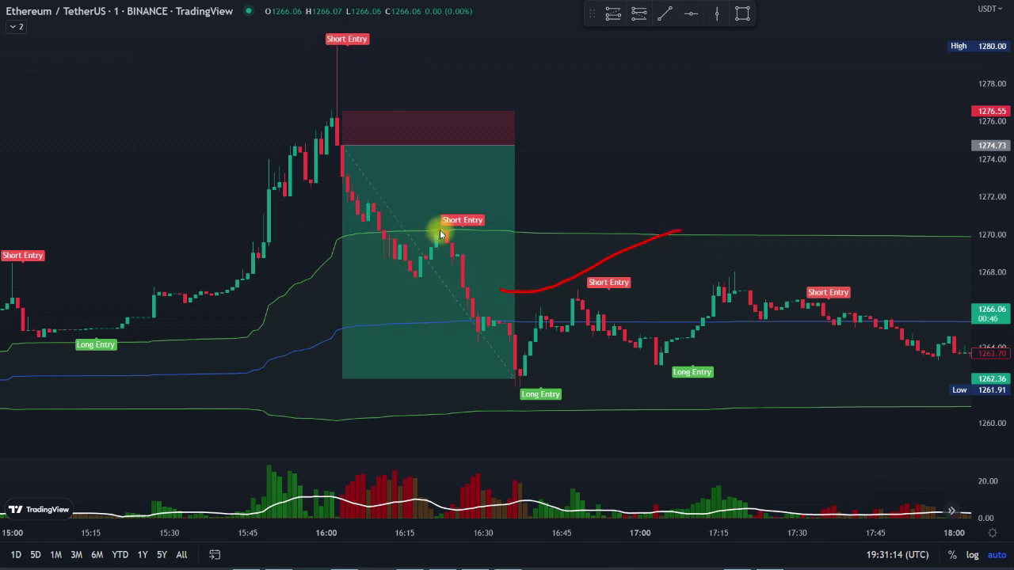
drag(448, 233, 556, 230)
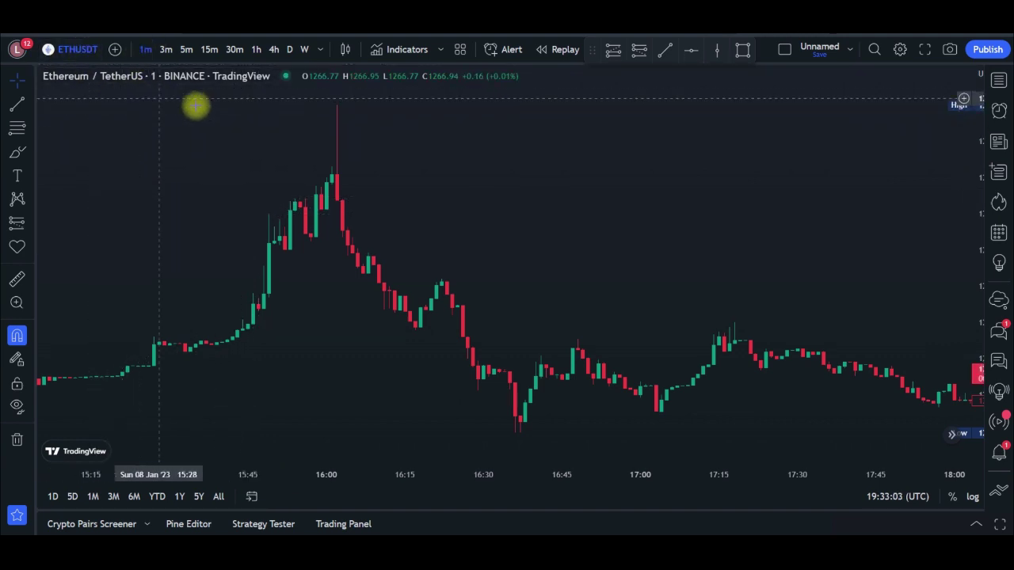
Search 'VWAP' in Indicators and add Volume Weighted Average Price (VWAP Session hlc3) to the chart.
click(408, 51)
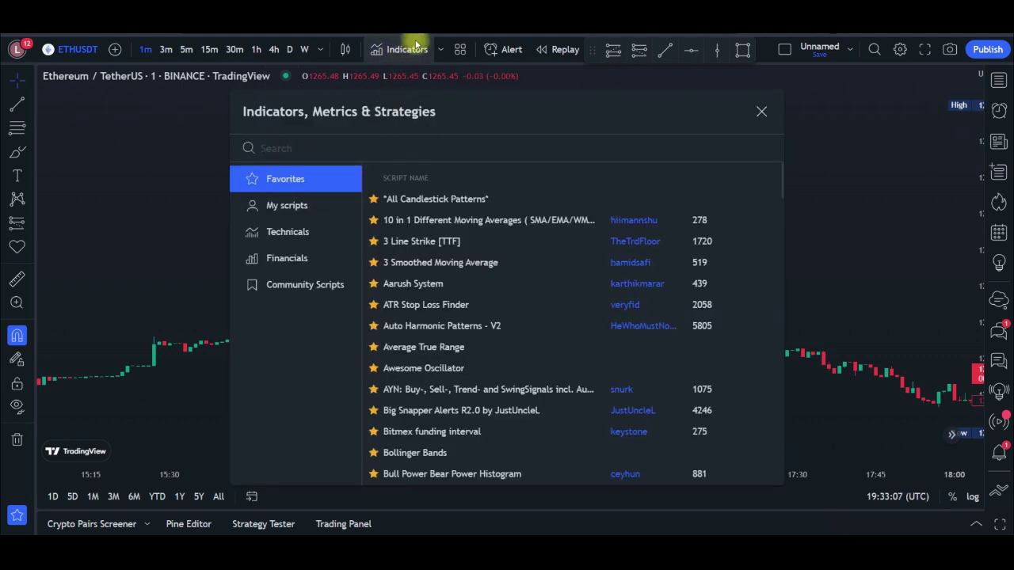
click(299, 150)
text(VWAP)
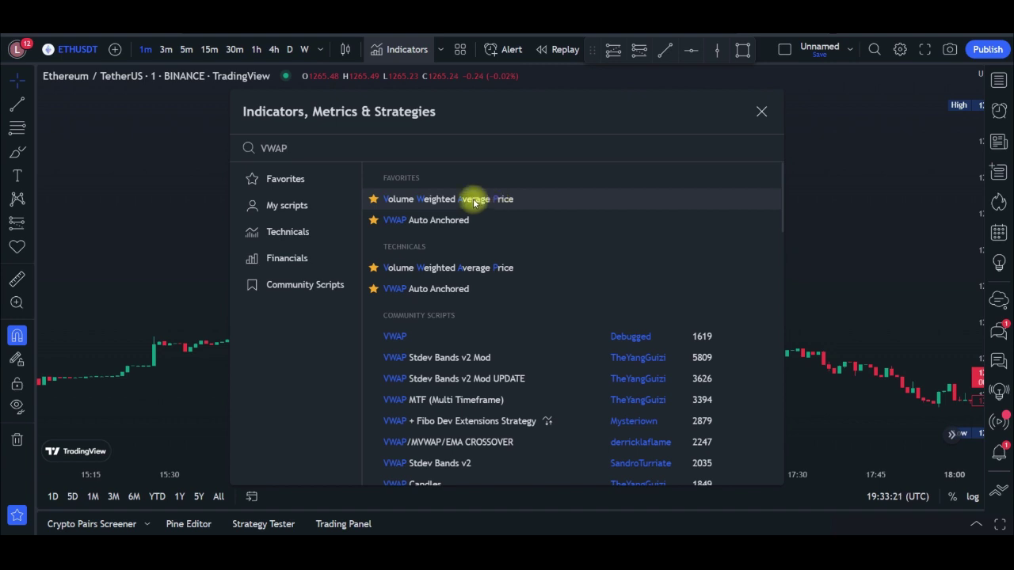
click(762, 111)
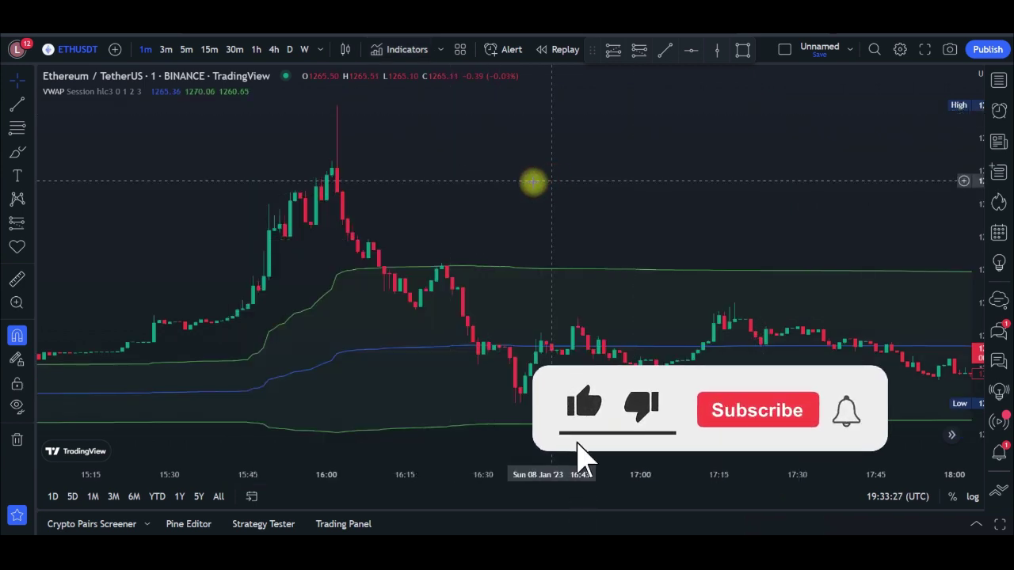
Zoom out and pan the chart to show the blue VWAP line between its green bands.
scroll(316, 254, down, 4)
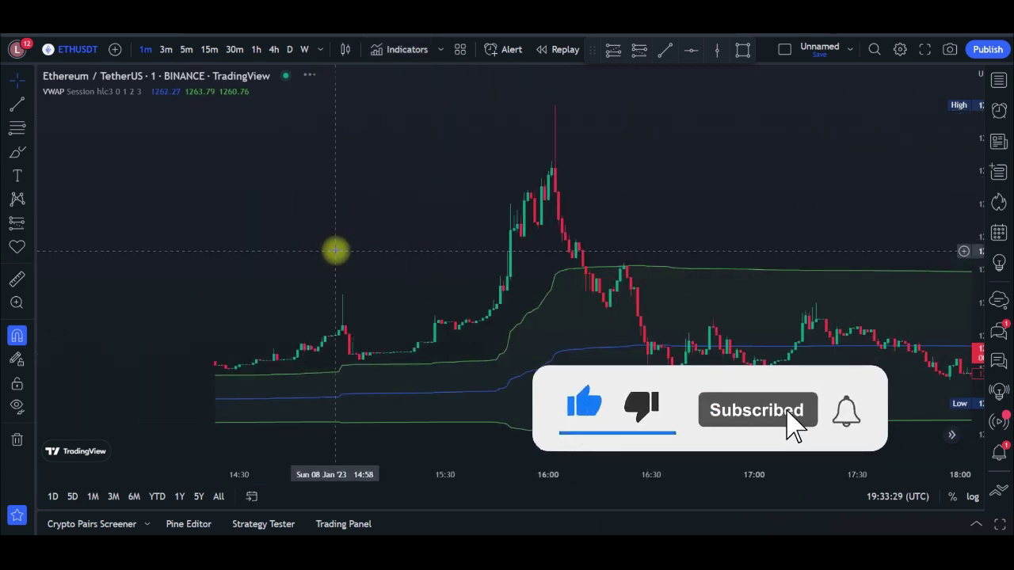
drag(335, 250, 494, 267)
drag(480, 197, 345, 185)
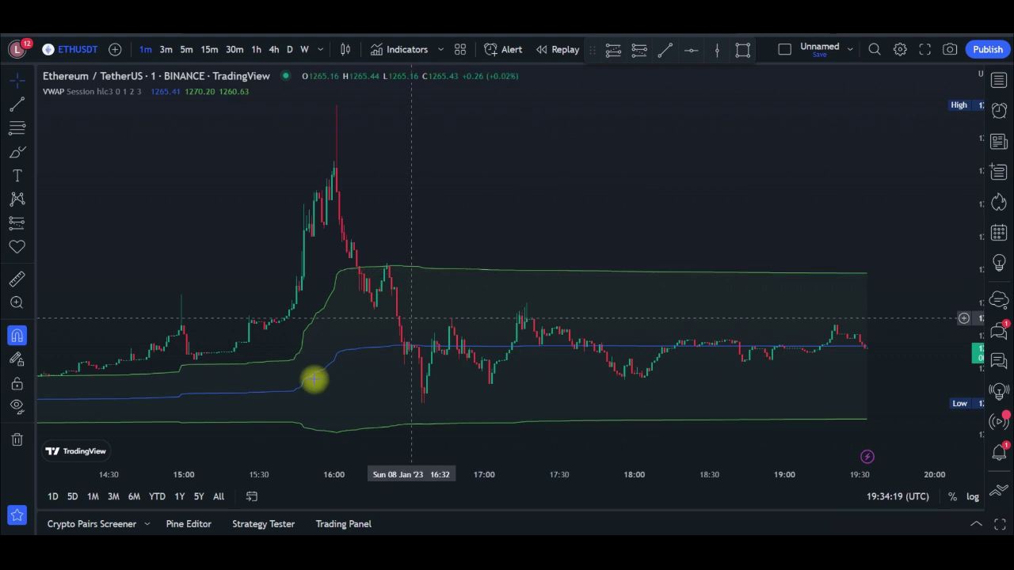
click(186, 279)
Scroll the chart back to earlier candles from about 12:30 with the VWAP bands.
scroll(383, 252, left, 5)
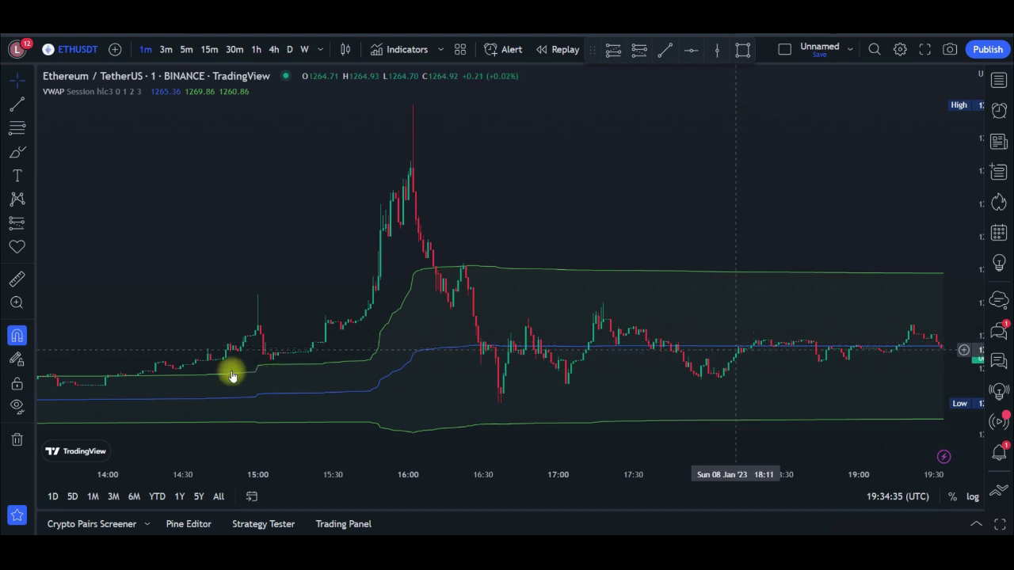
drag(704, 346, 820, 339)
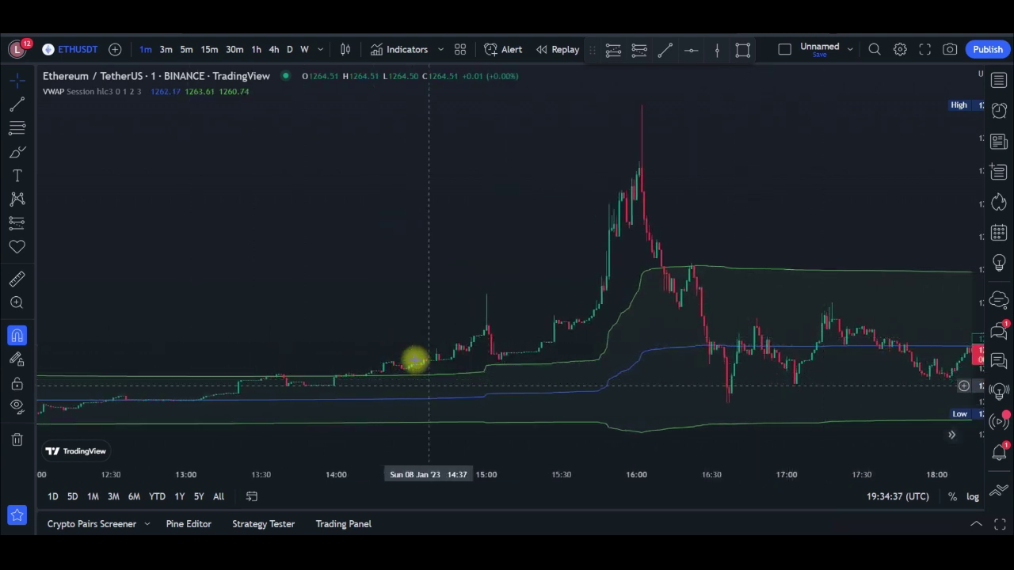
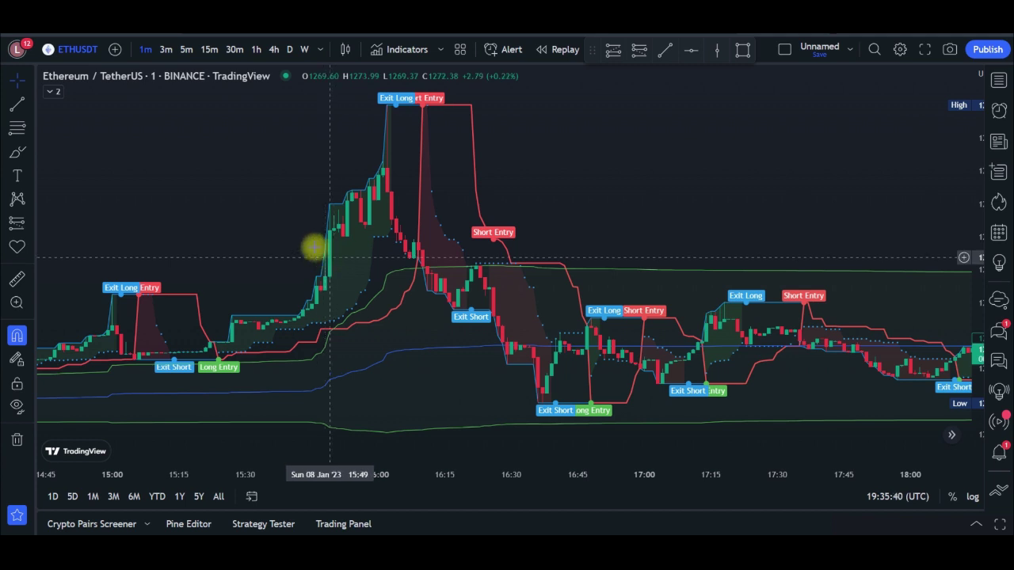
In TuTCI's Style settings, hide the Upper, Lower, Trend Line and Exit Line plots.
click(51, 92)
mouse_move(203, 103)
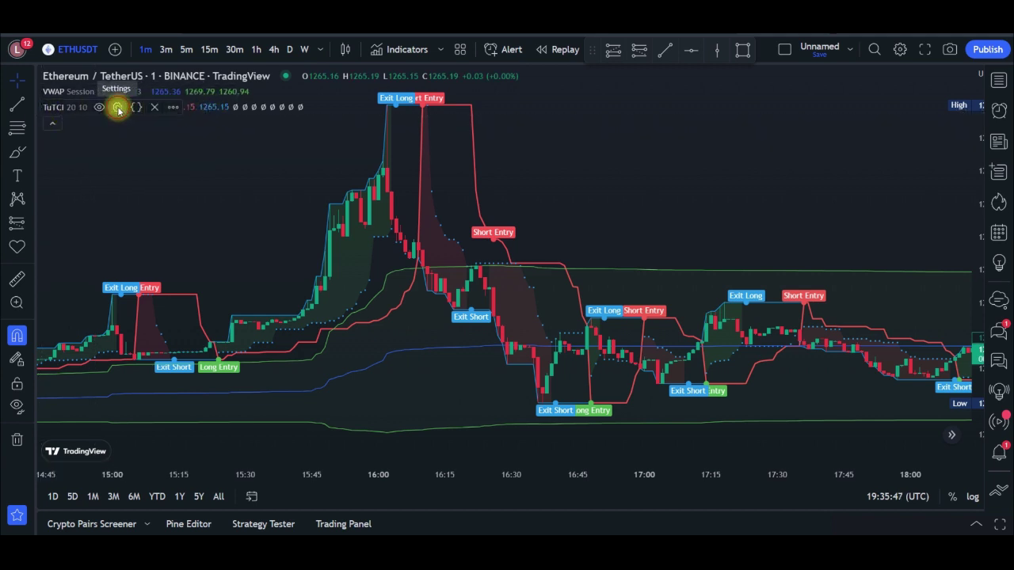
click(117, 108)
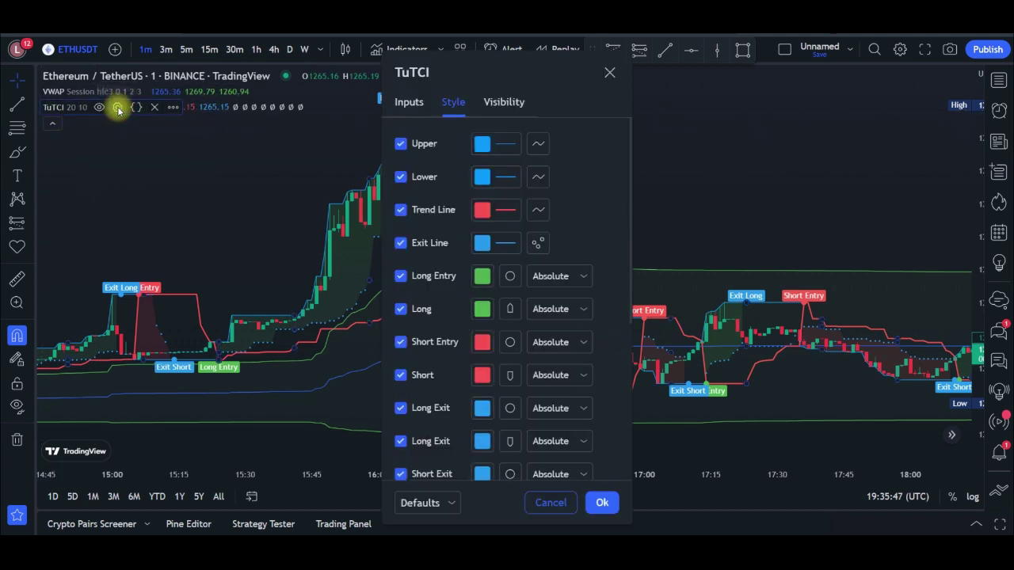
click(401, 145)
click(401, 176)
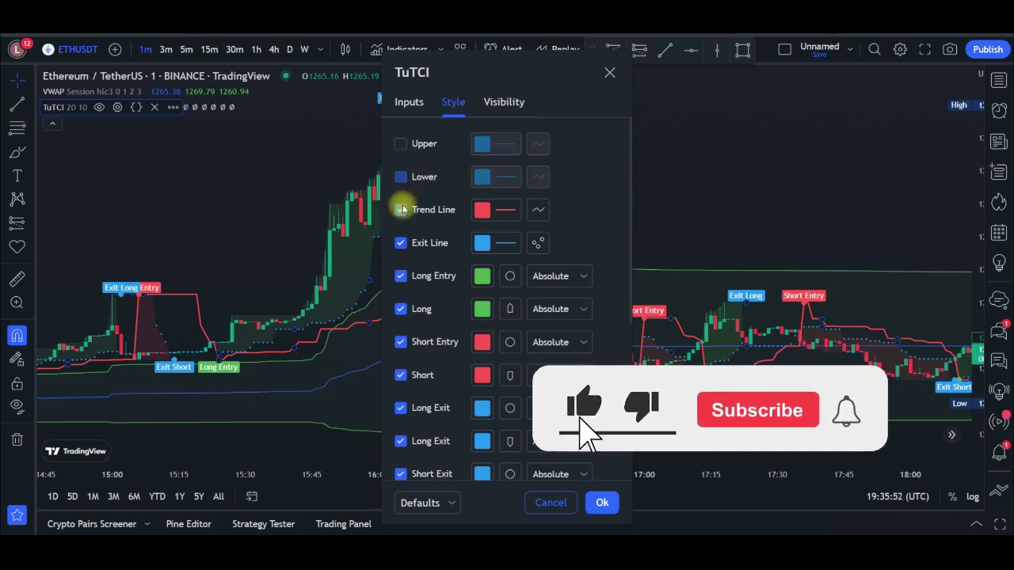
click(401, 209)
click(401, 244)
Turn off the entry, Long Exit and Short Exit plots and both background shadings.
click(400, 274)
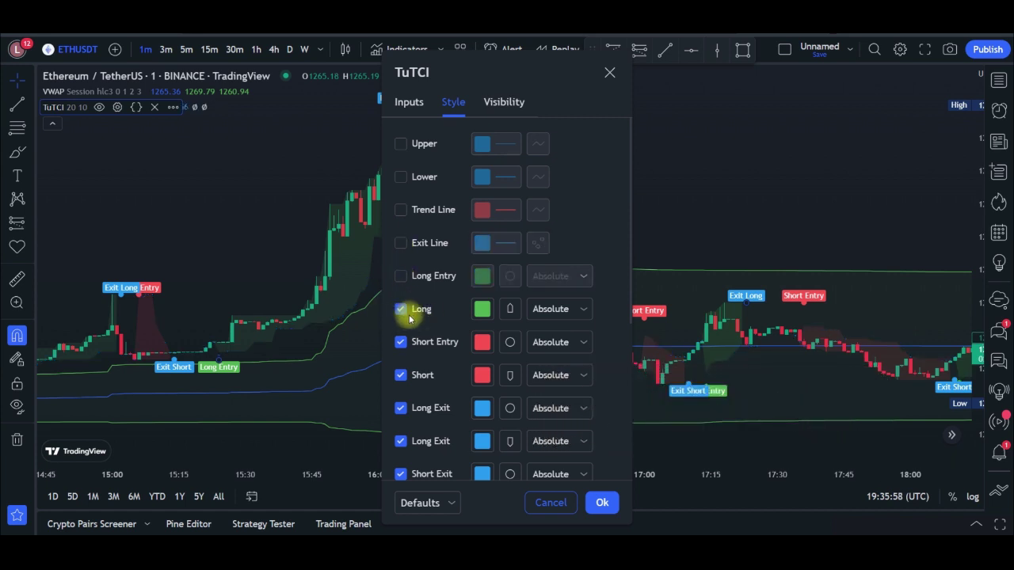
click(402, 346)
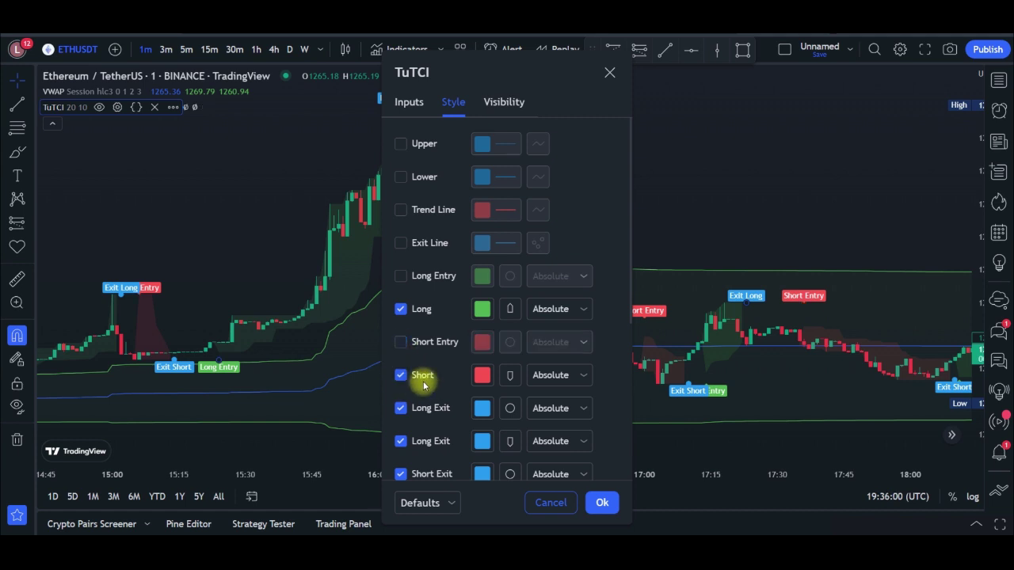
click(401, 409)
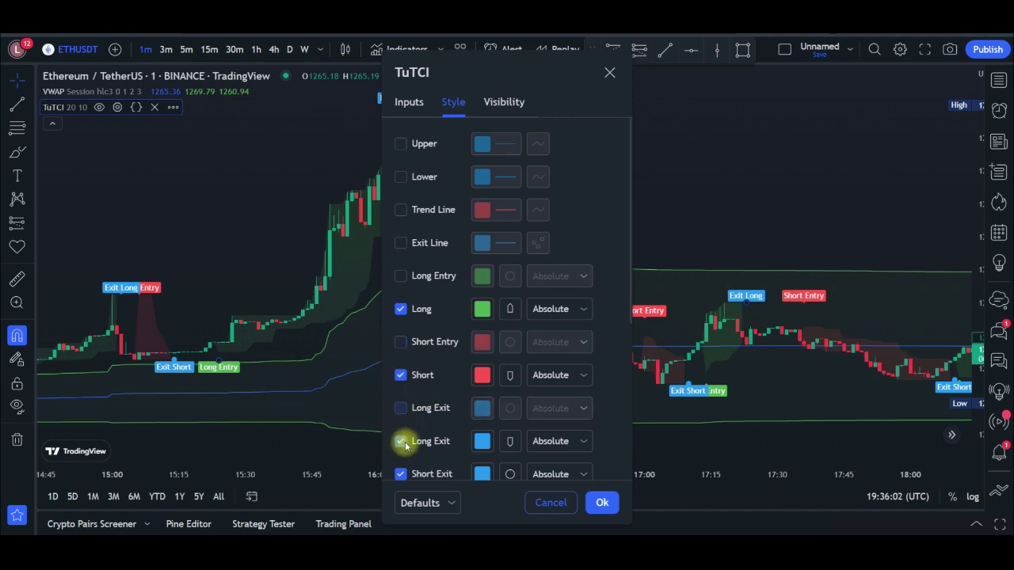
click(401, 441)
scroll(412, 448, down, 2)
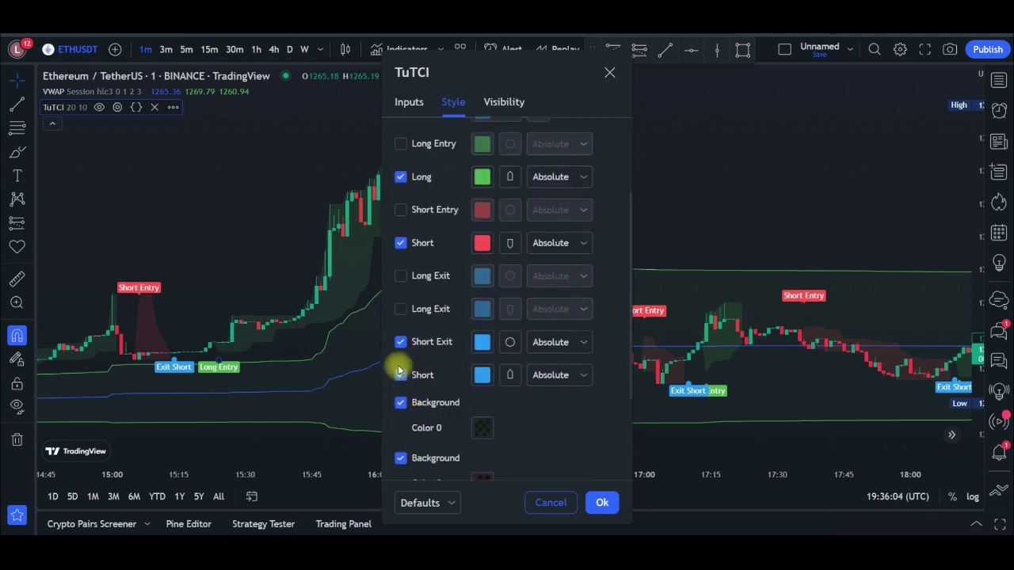
click(400, 341)
click(400, 376)
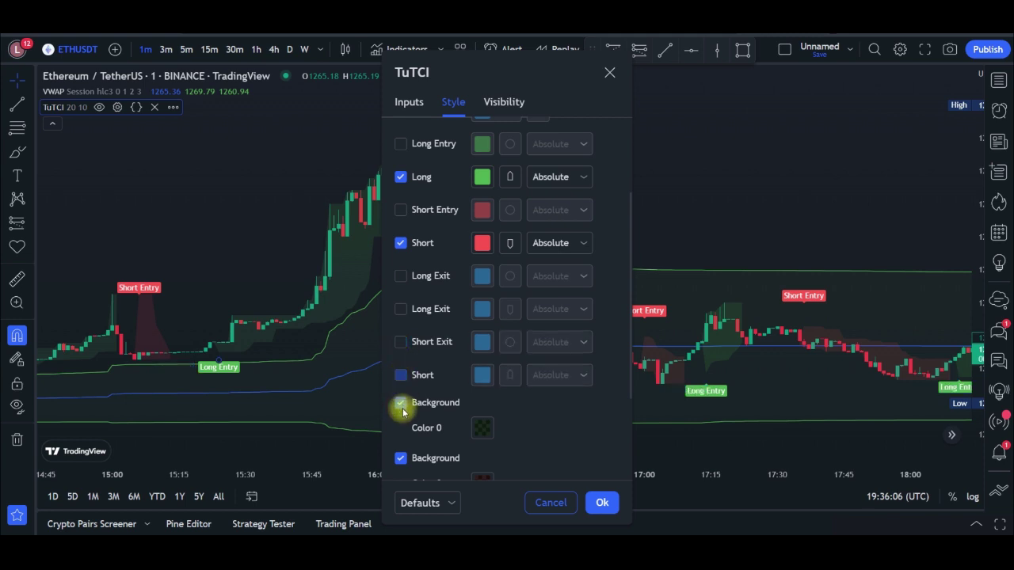
click(401, 403)
click(401, 458)
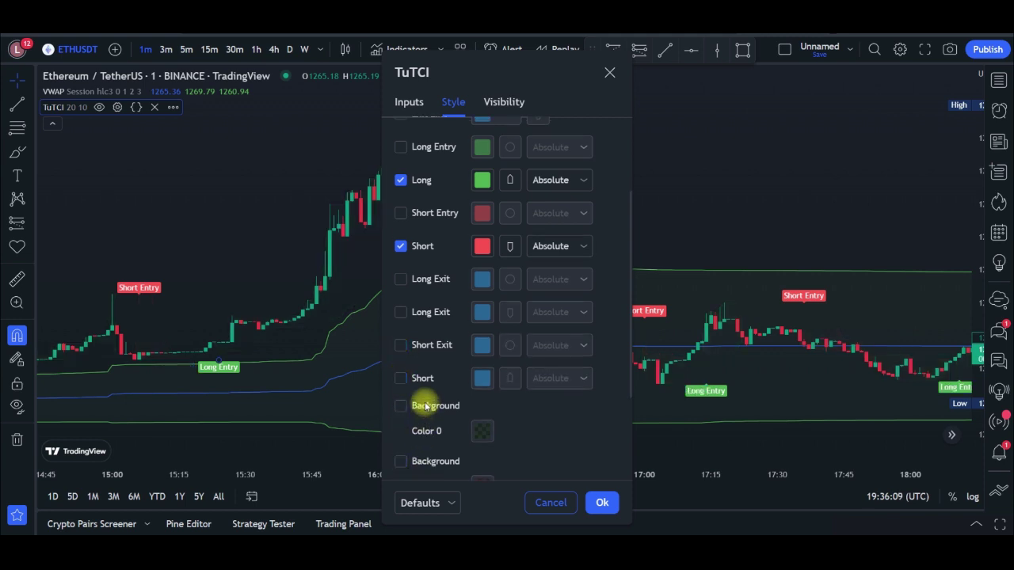
Re-enable the Long Entry and Short Entry labels so only they remain visible.
scroll(418, 403, up, 3)
click(401, 309)
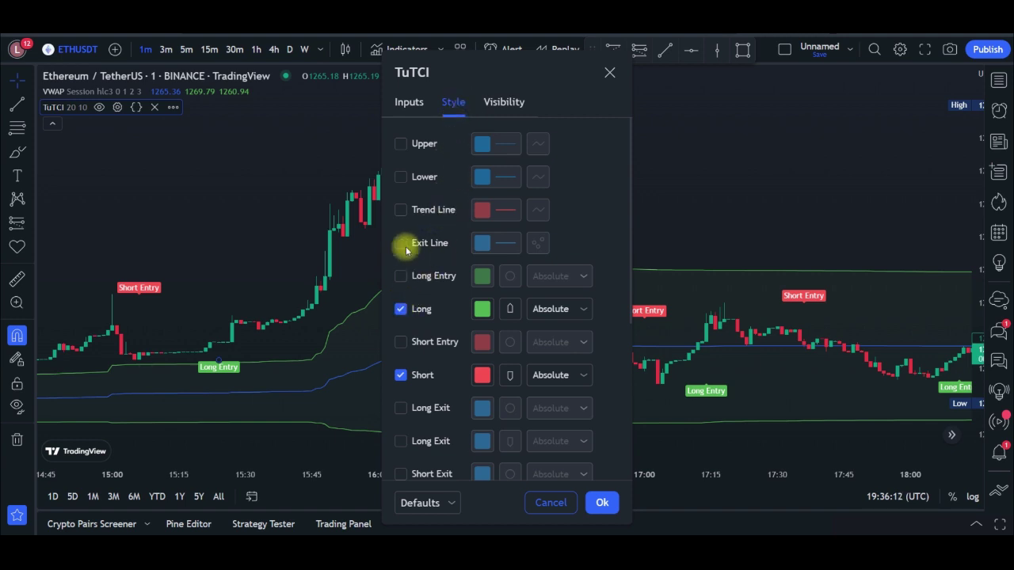
click(402, 309)
click(406, 308)
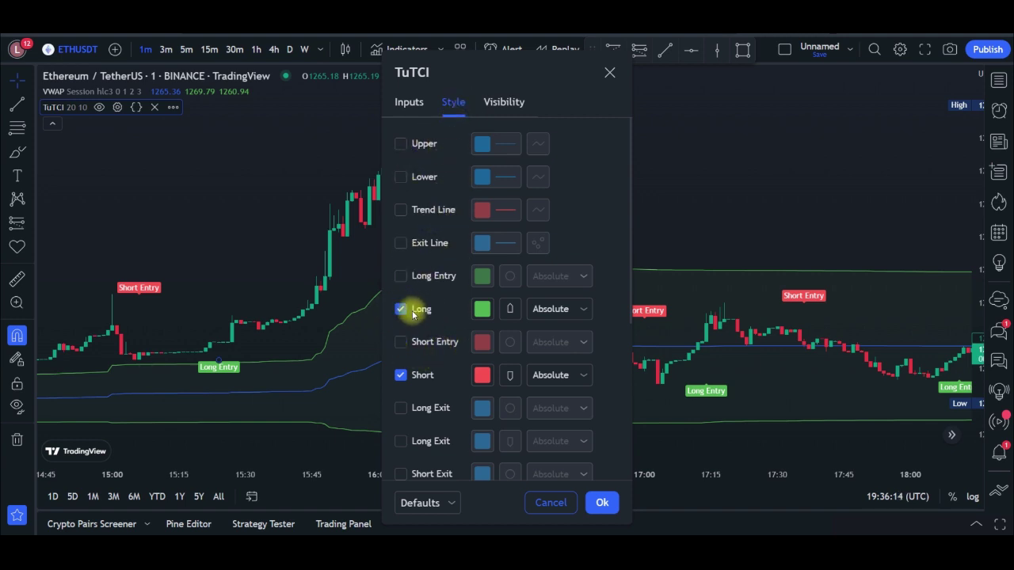
click(404, 377)
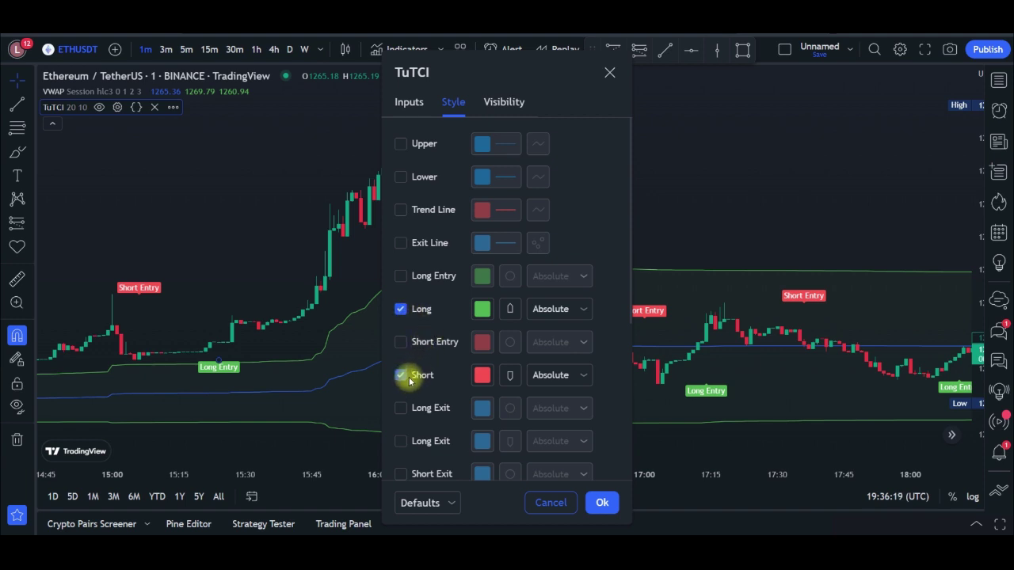
Set the TuTCI Entry Length to 12 and apply the settings.
click(409, 103)
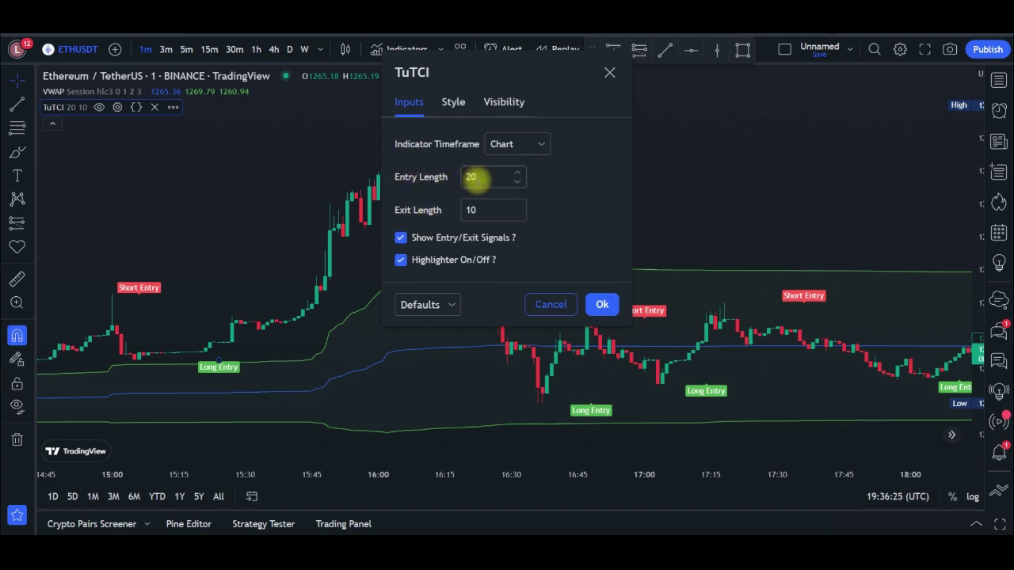
click(467, 176)
text(12)
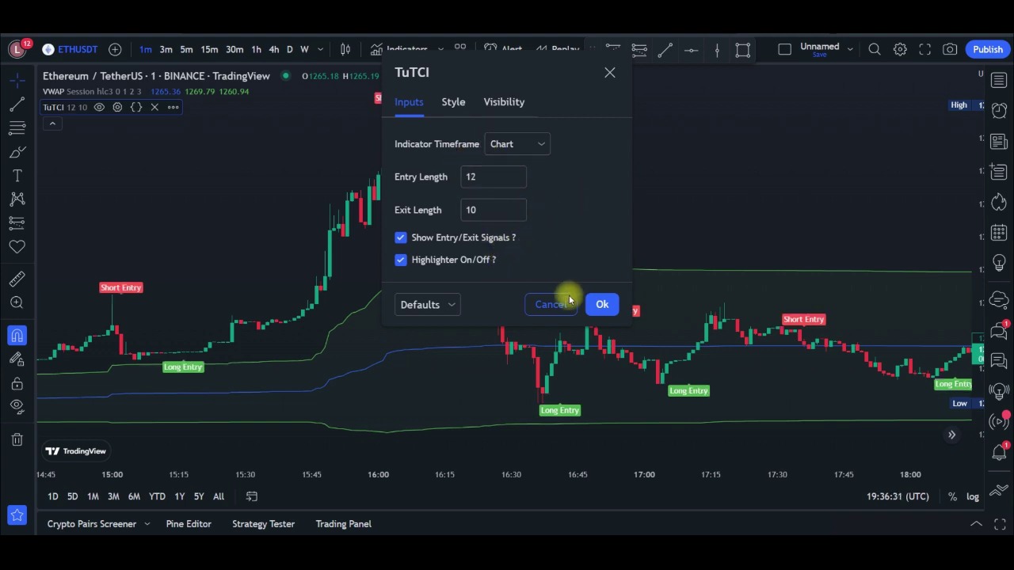
click(604, 306)
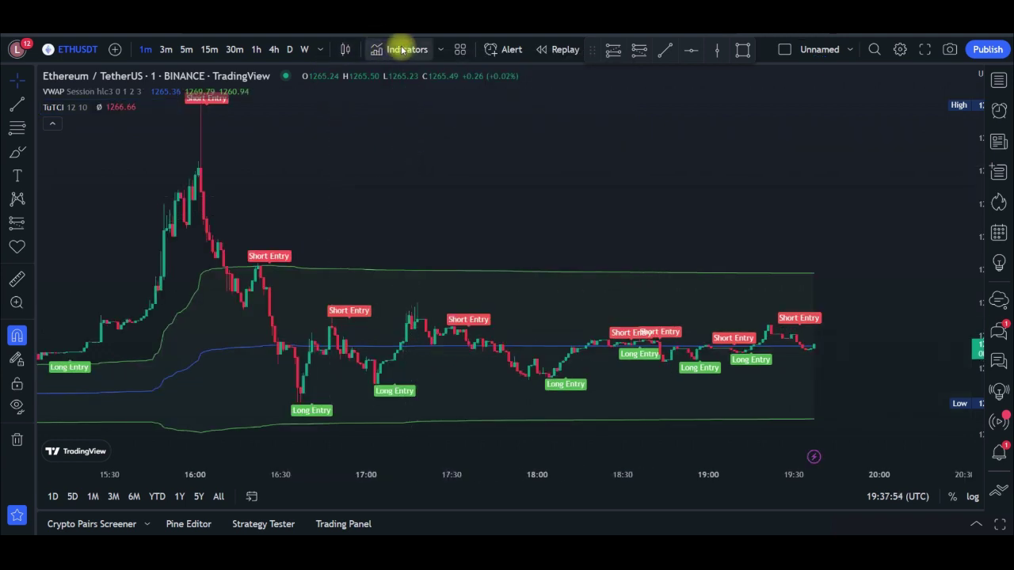
Add Waddah Attar Explosion V2 [SHK] from the indicator search as a pane below ETHUSDT.
click(404, 51)
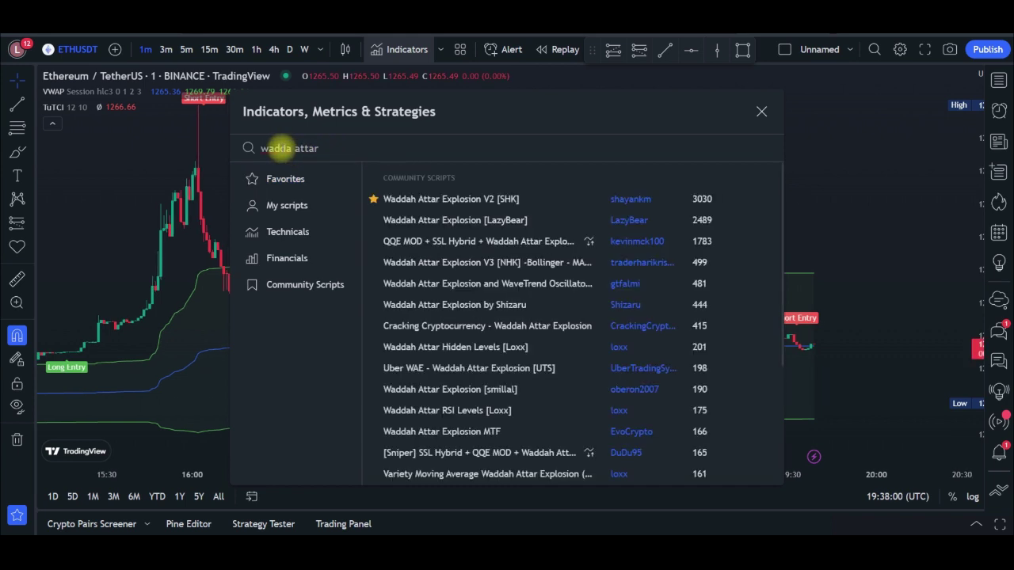
click(433, 205)
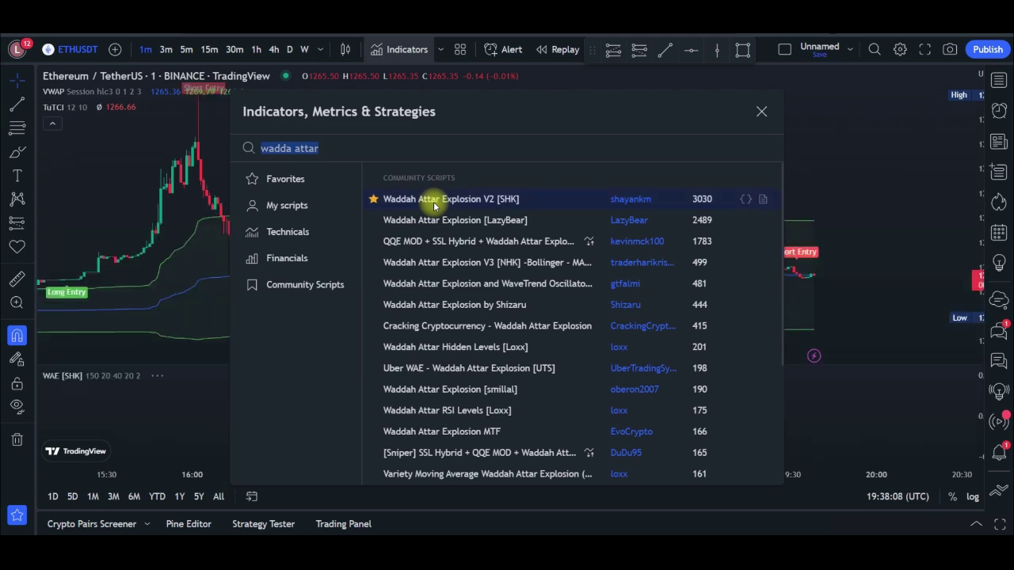
click(762, 110)
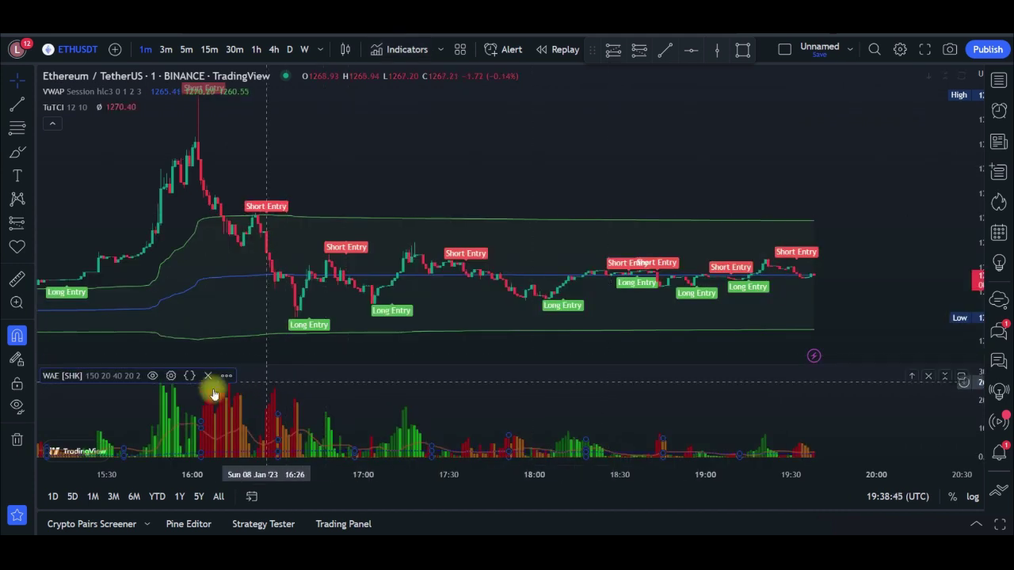
In the WAE [SHK] style settings, hide the DeadZoneLine and make the ExplosionLine nearly opaque white.
click(170, 375)
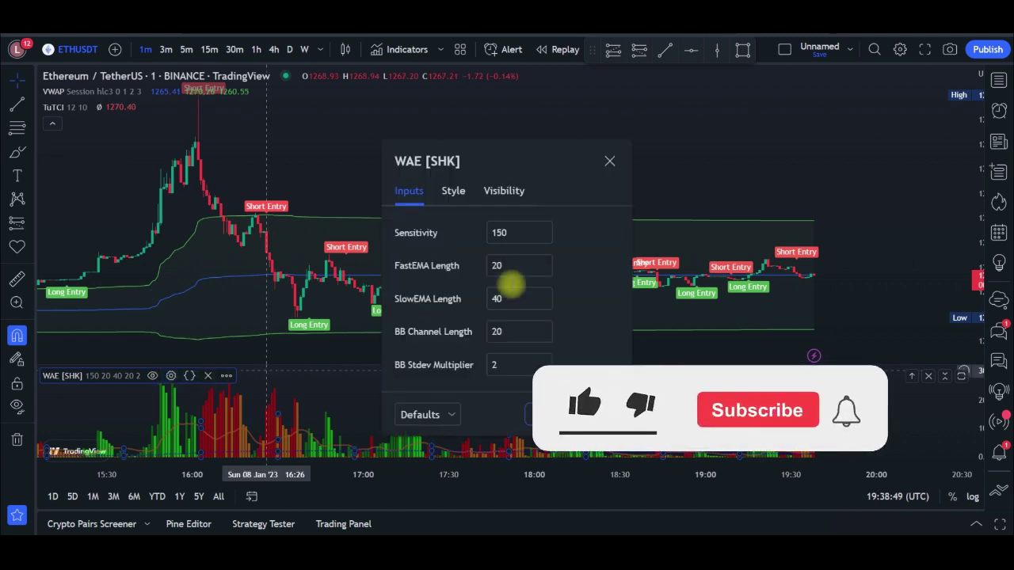
click(454, 192)
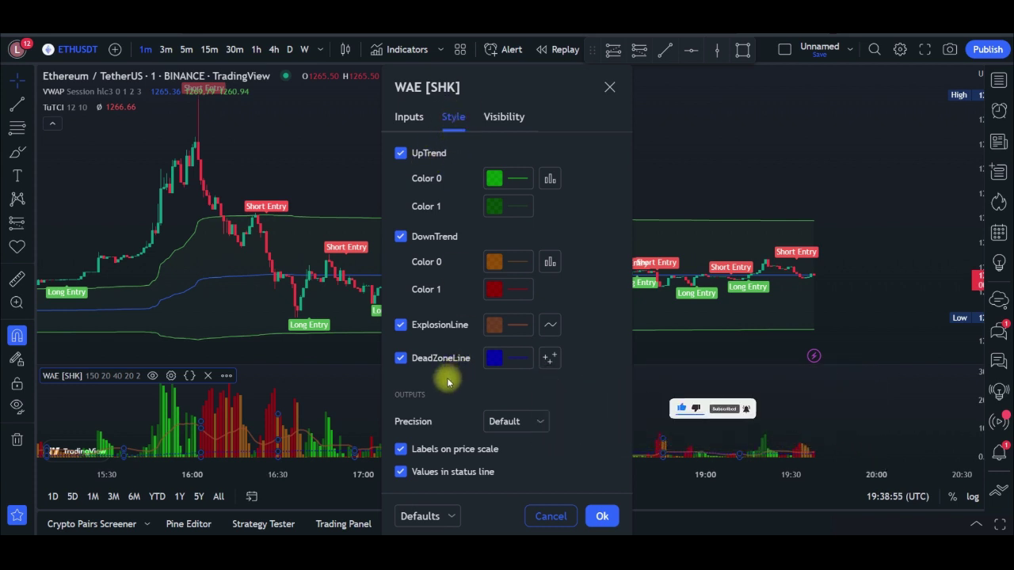
click(400, 358)
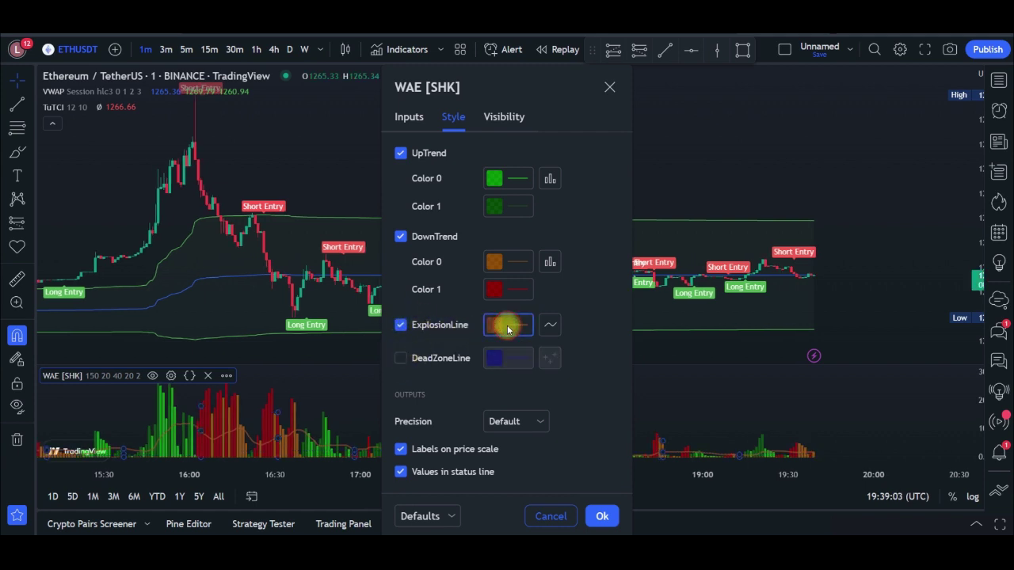
click(508, 327)
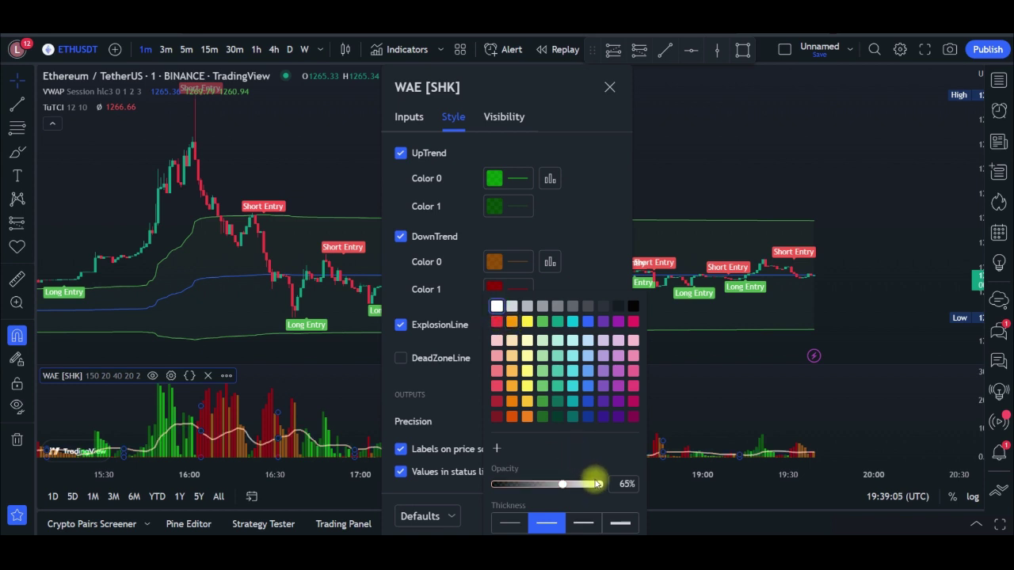
drag(598, 486, 599, 485)
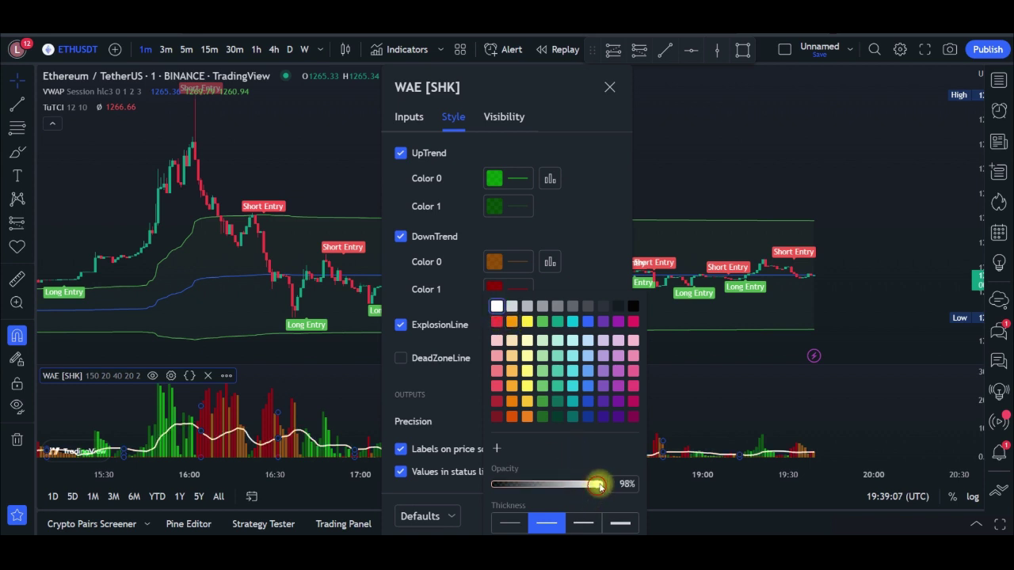
click(451, 378)
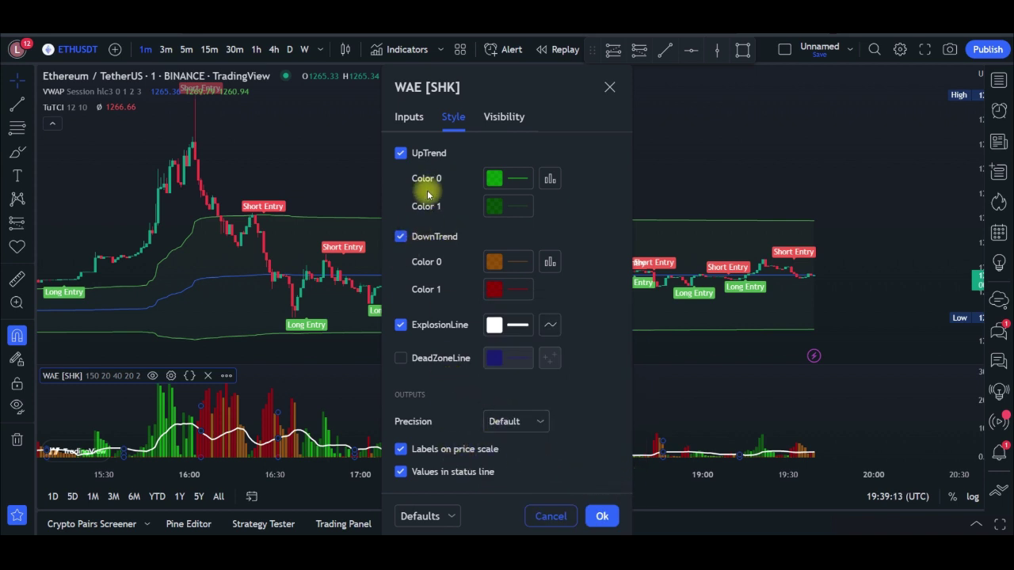
Lower UpTrend Color 0 opacity to about 29%, set DownTrend Color 1 opacity to 30, and apply.
click(498, 178)
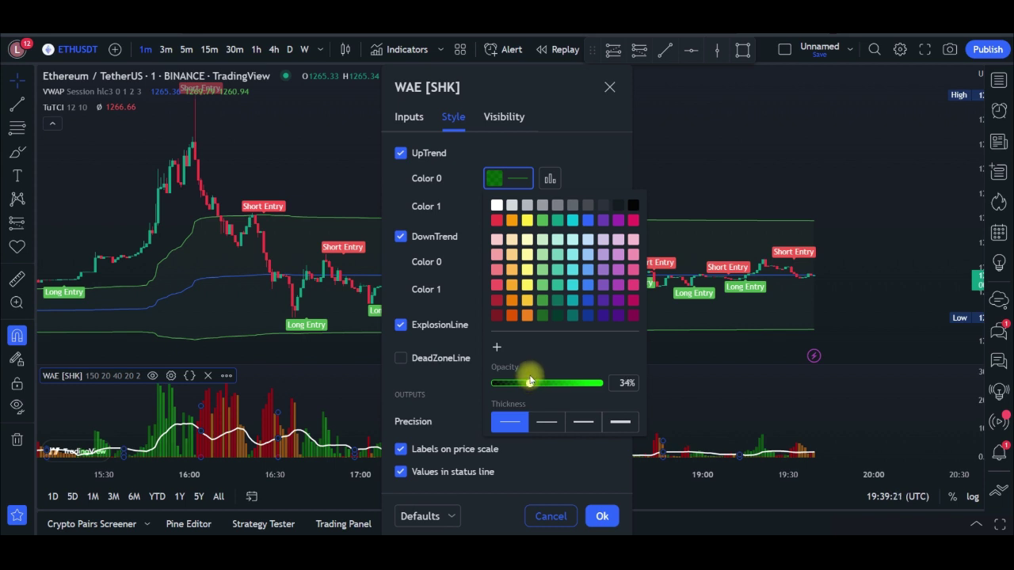
drag(528, 377, 526, 376)
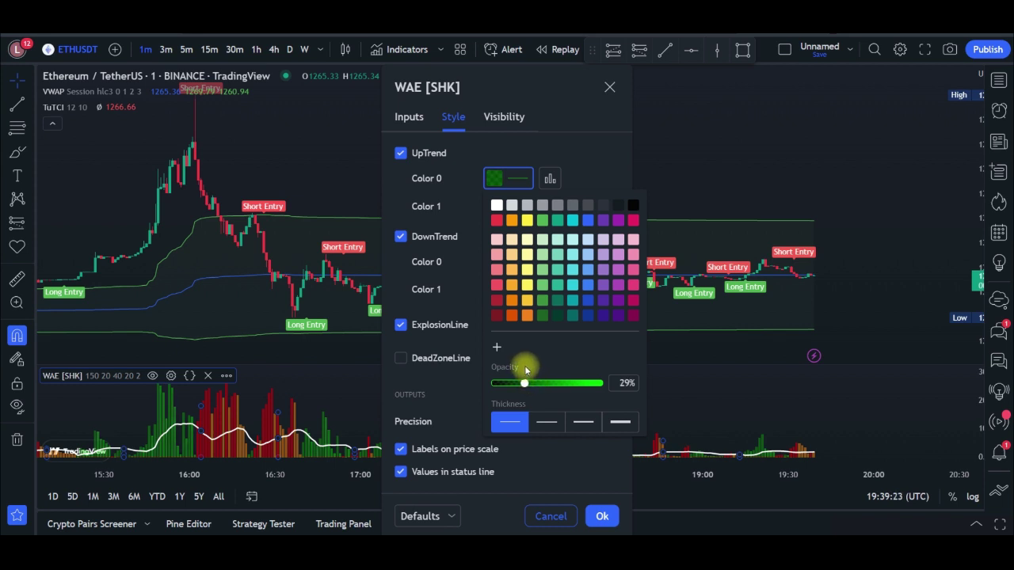
click(579, 150)
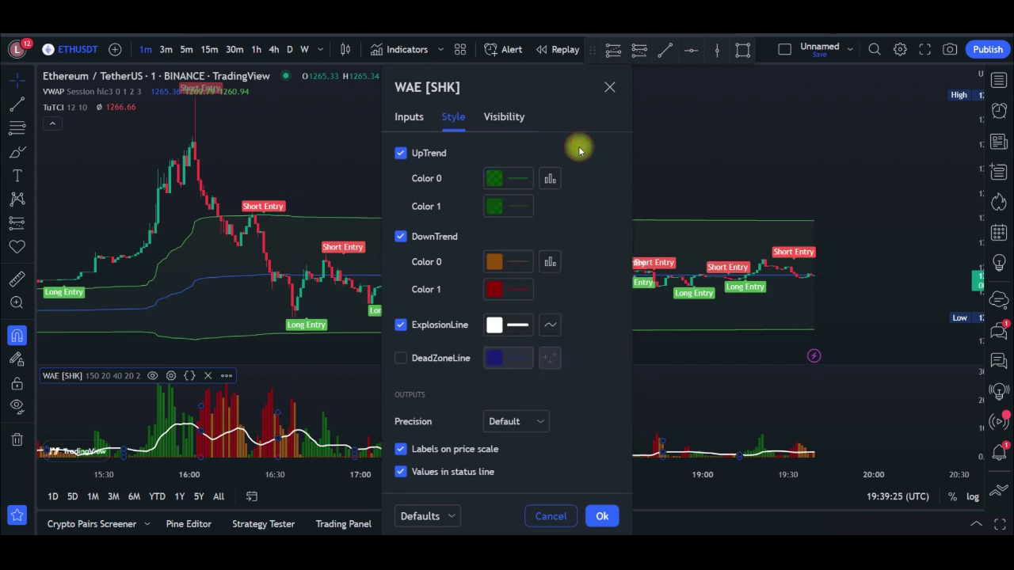
click(495, 291)
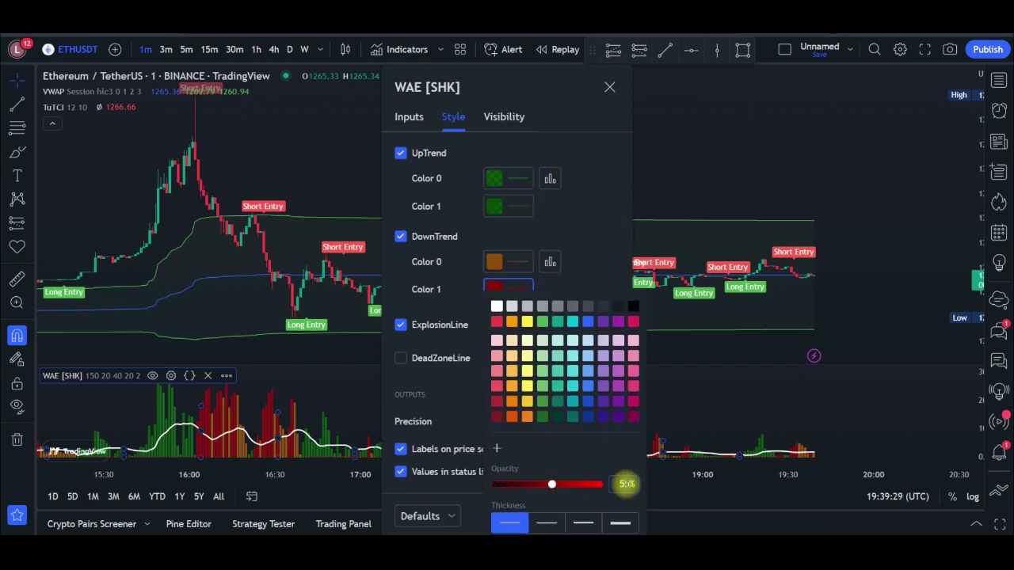
double_click(626, 484)
text(30)
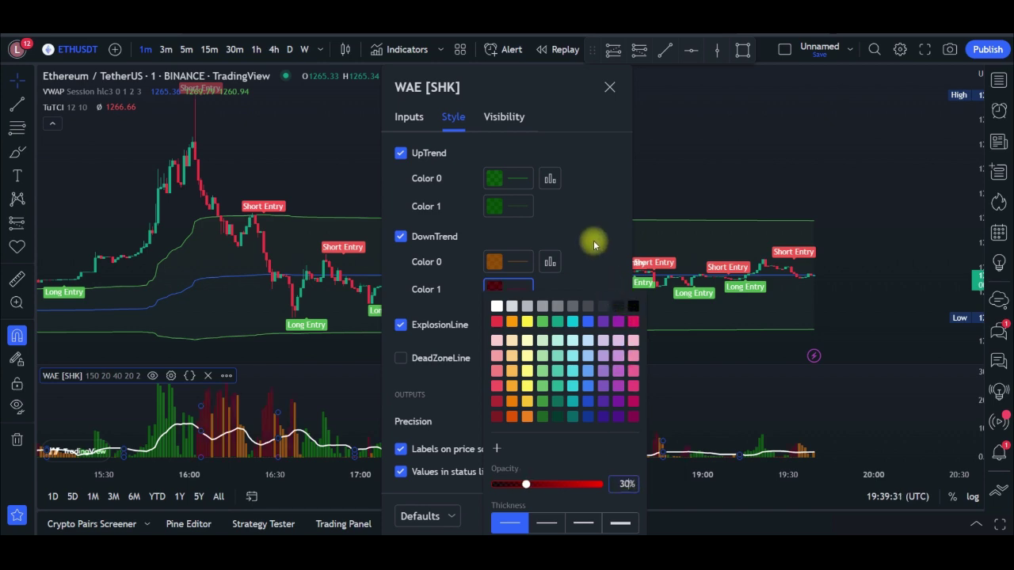
click(592, 239)
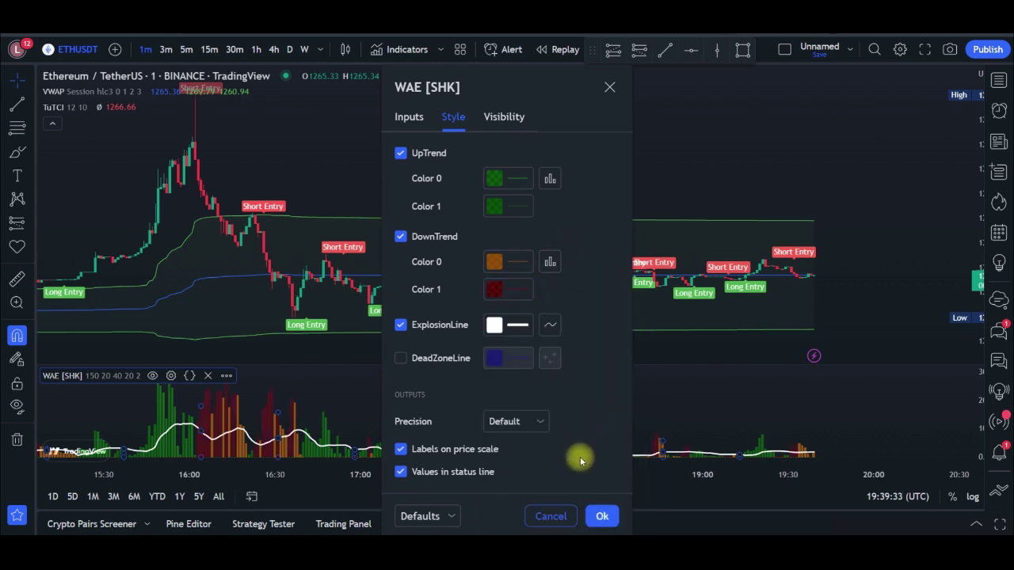
click(604, 517)
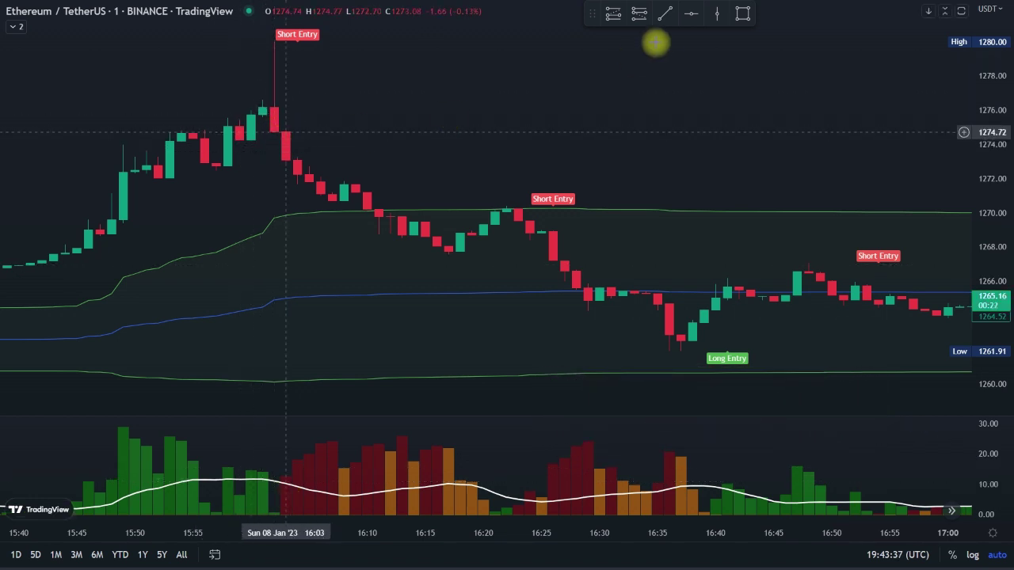
Draw a short position at the 16:03 Short Entry and move it to the 16:25 signal.
click(636, 14)
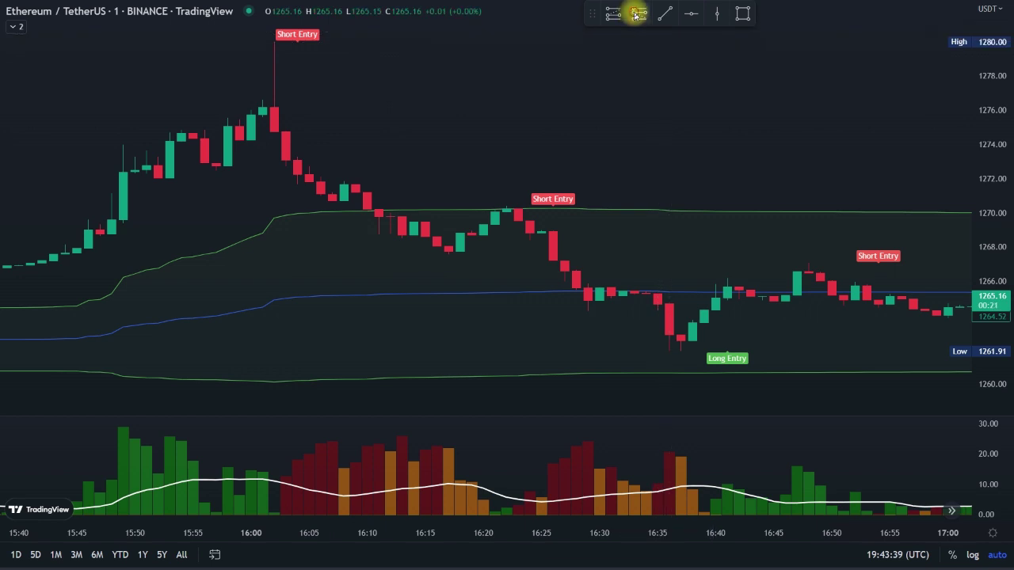
click(287, 130)
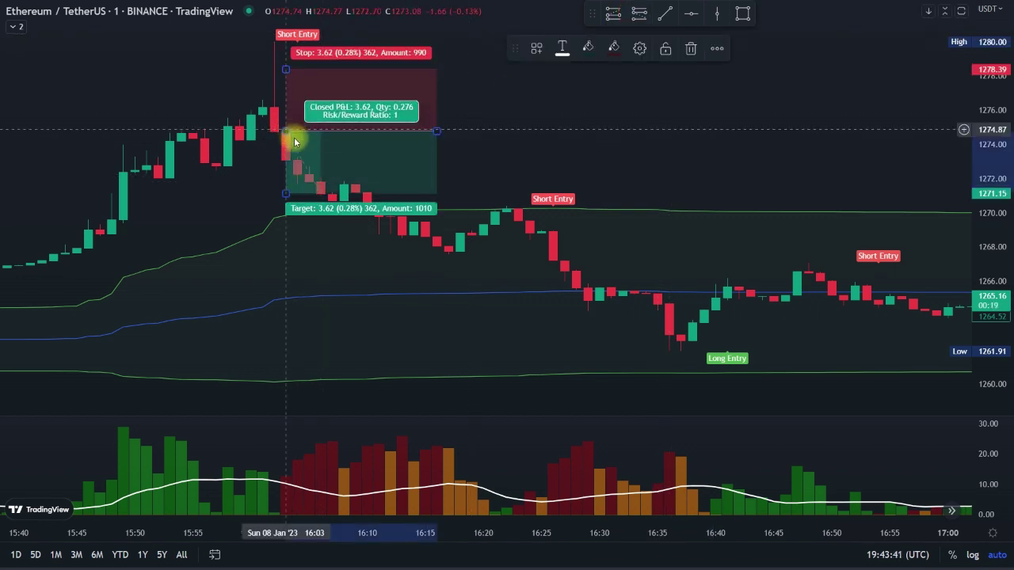
click(308, 181)
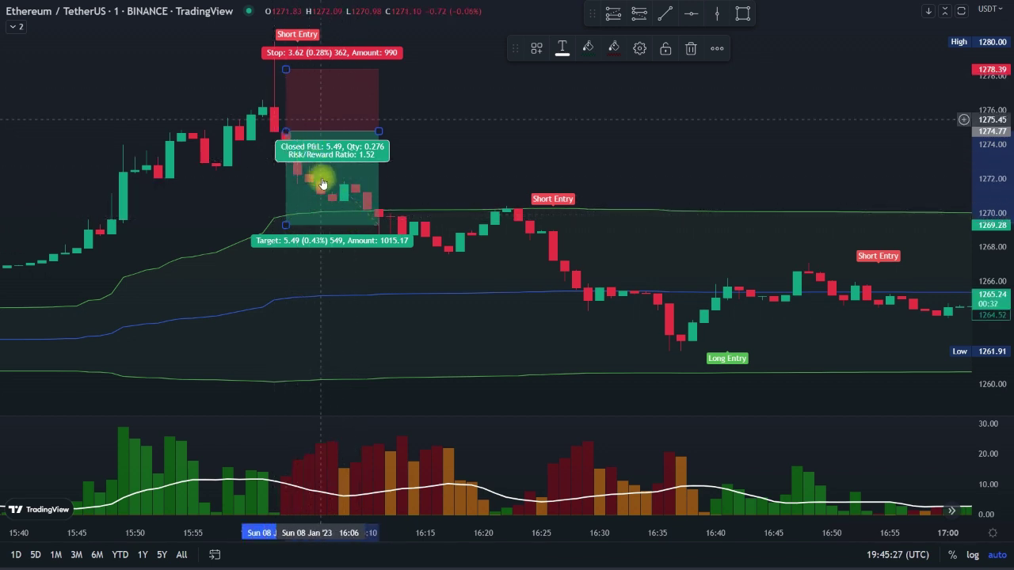
mouse_move(334, 142)
mouse_down()
mouse_move(333, 129)
mouse_move(568, 165)
mouse_move(593, 209)
mouse_move(576, 219)
mouse_move(586, 227)
mouse_up()
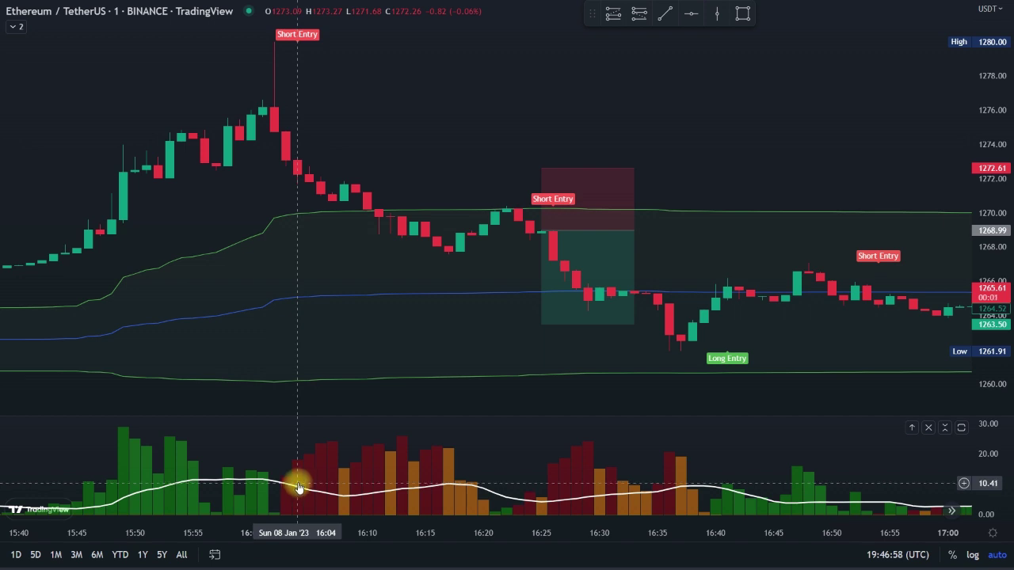
click(553, 208)
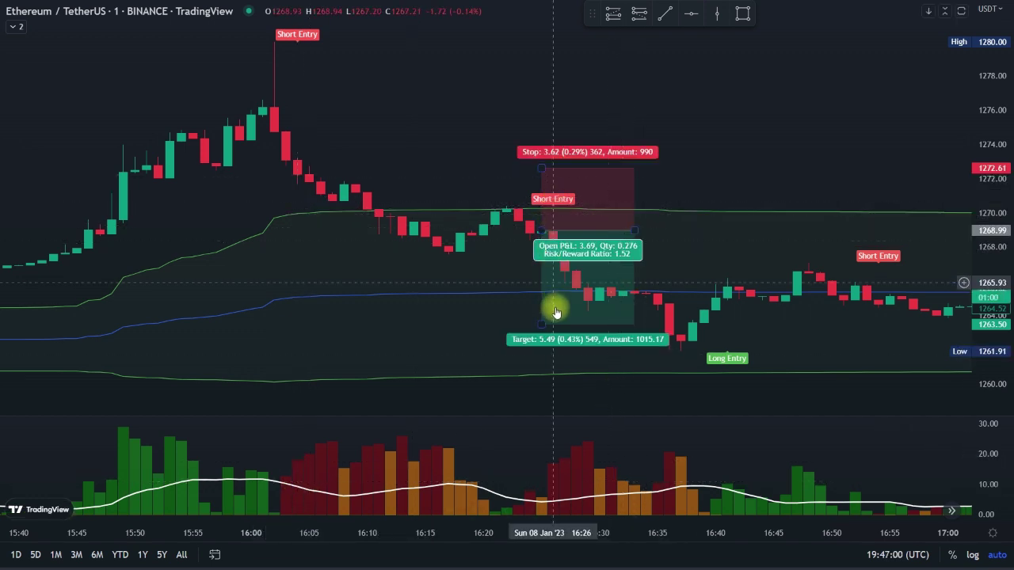
click(566, 400)
mouse_move(563, 485)
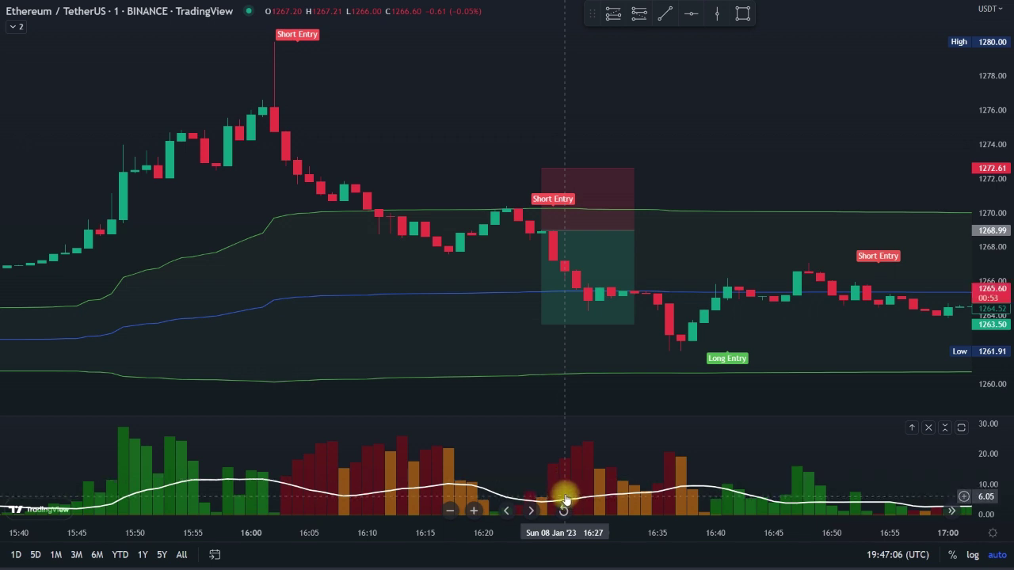
click(546, 206)
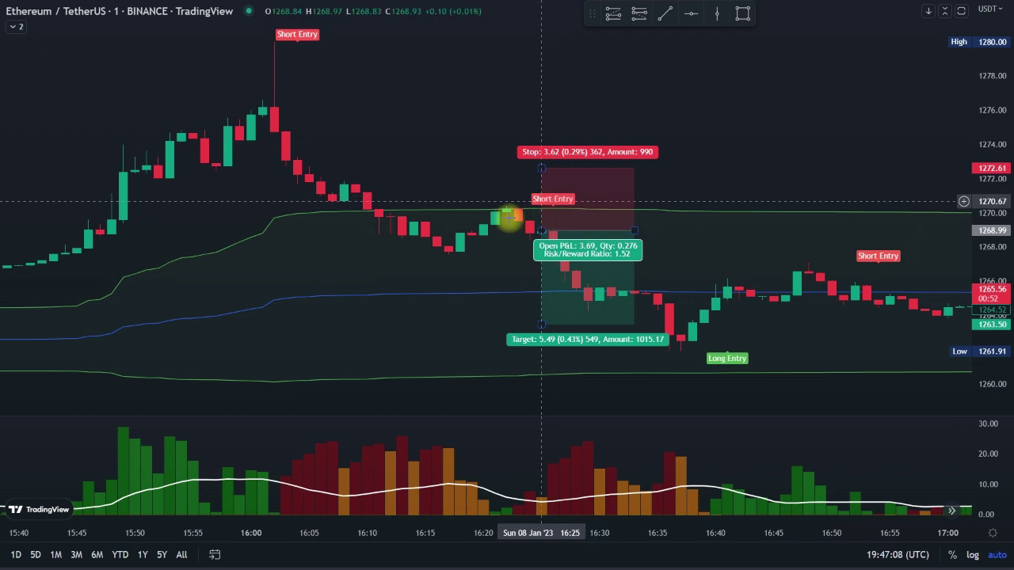
click(509, 218)
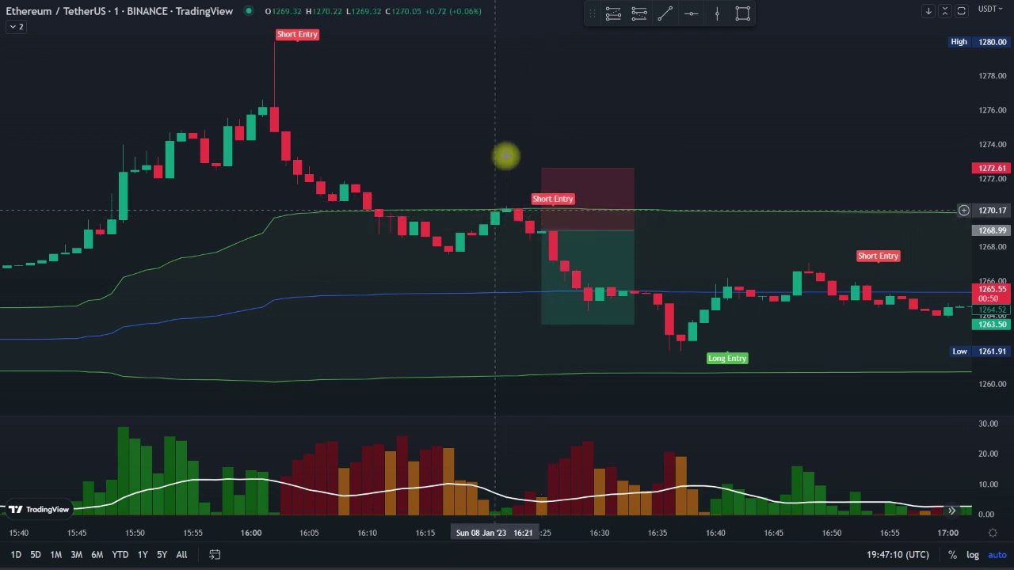
click(502, 213)
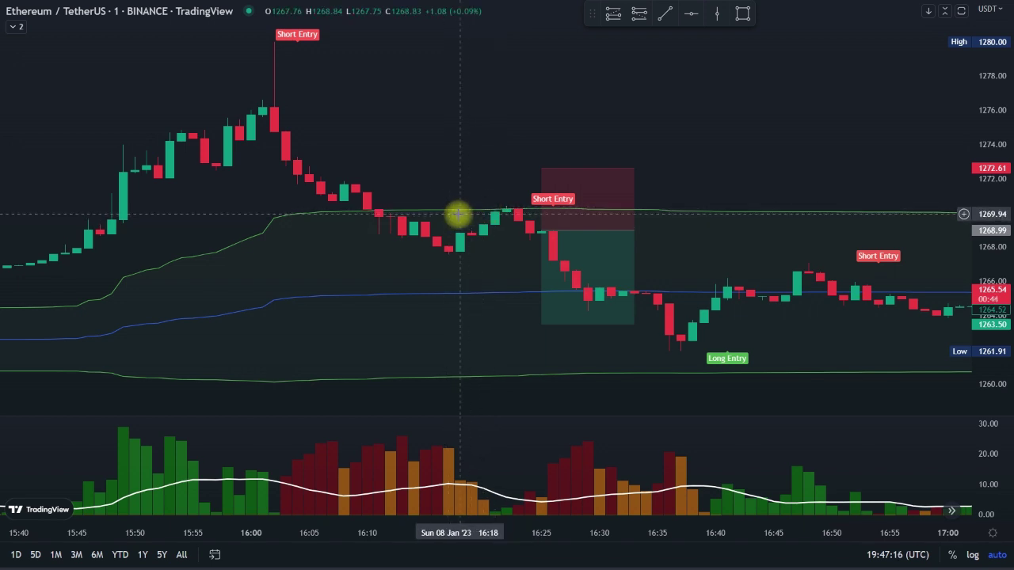
click(524, 221)
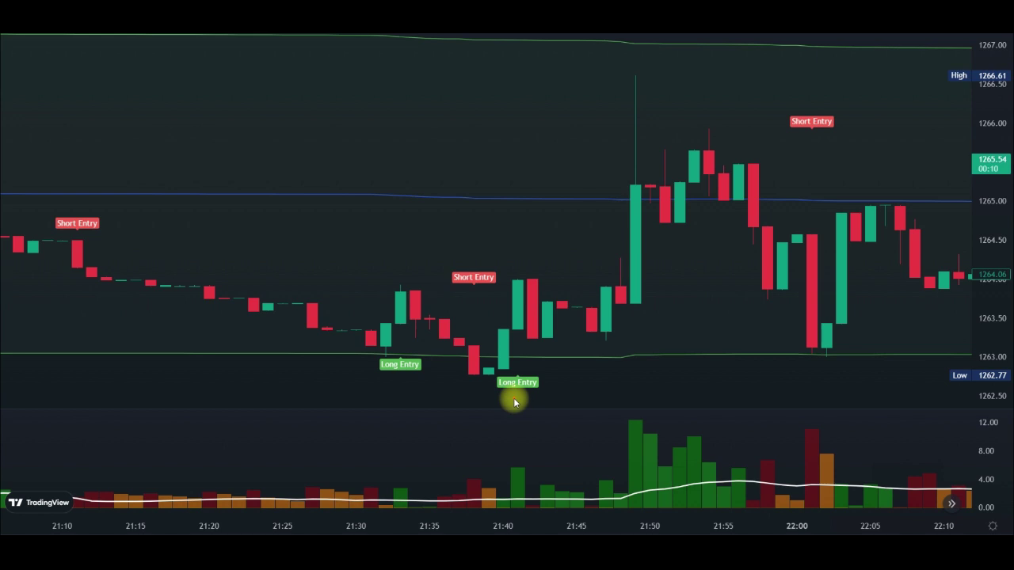
Point out the dip before the lower Long Entry and the Long Entry signal near 21:40.
mouse_move(527, 364)
mouse_down()
mouse_move(484, 384)
mouse_move(512, 367)
mouse_up()
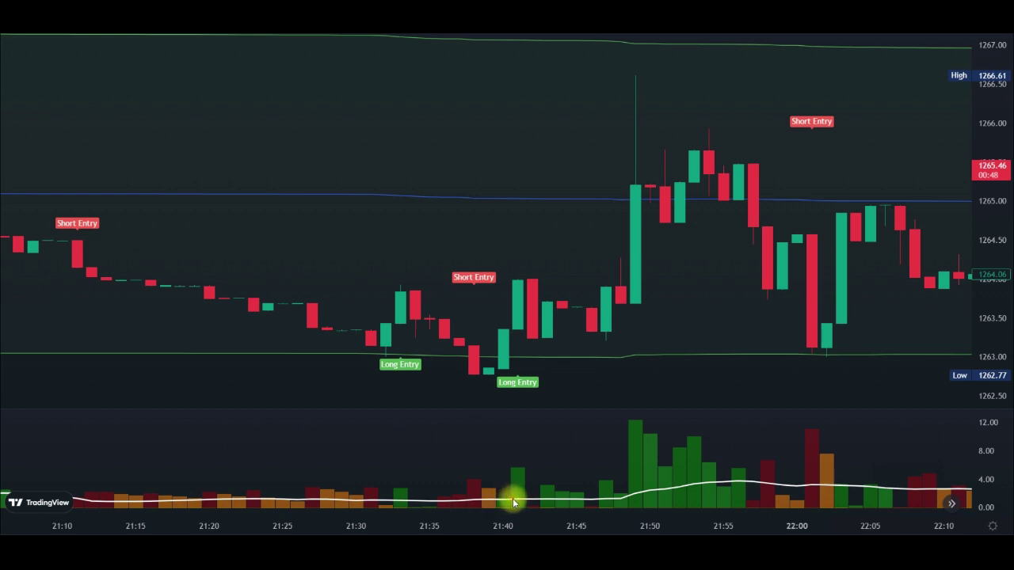
drag(525, 359, 554, 385)
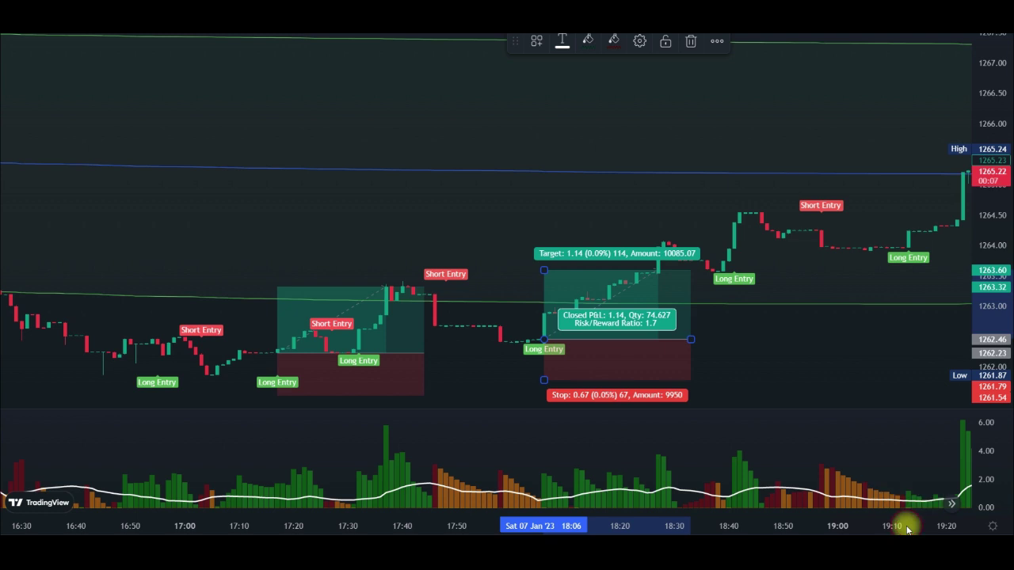
Delete the long-position drawings at 18:05 and near 17:20.
click(691, 40)
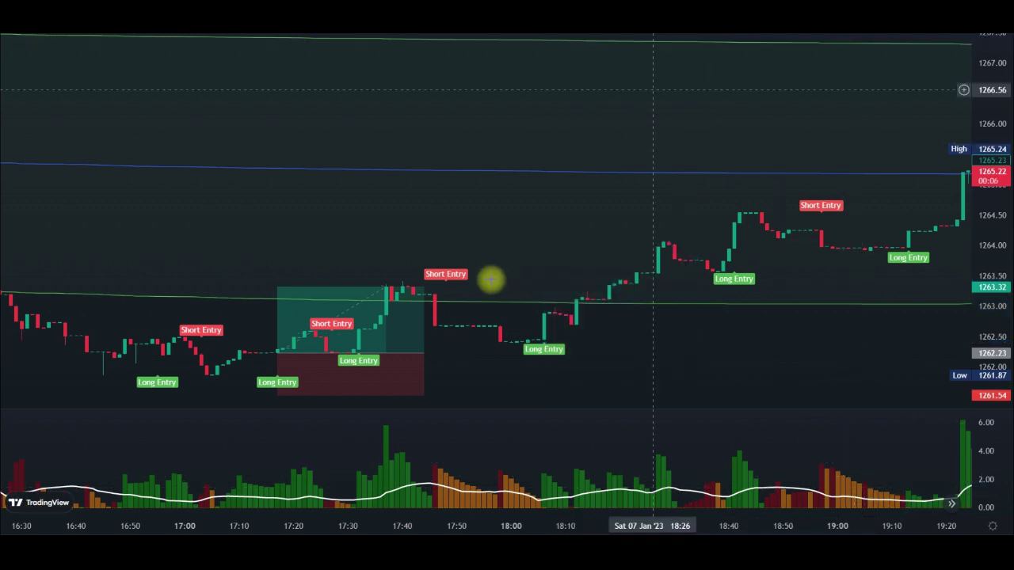
click(428, 290)
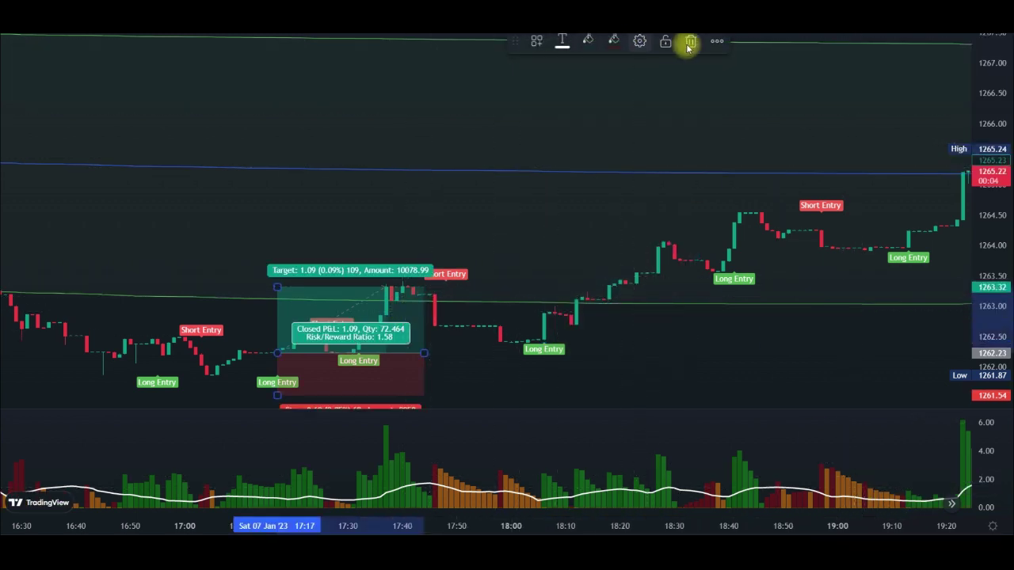
click(691, 40)
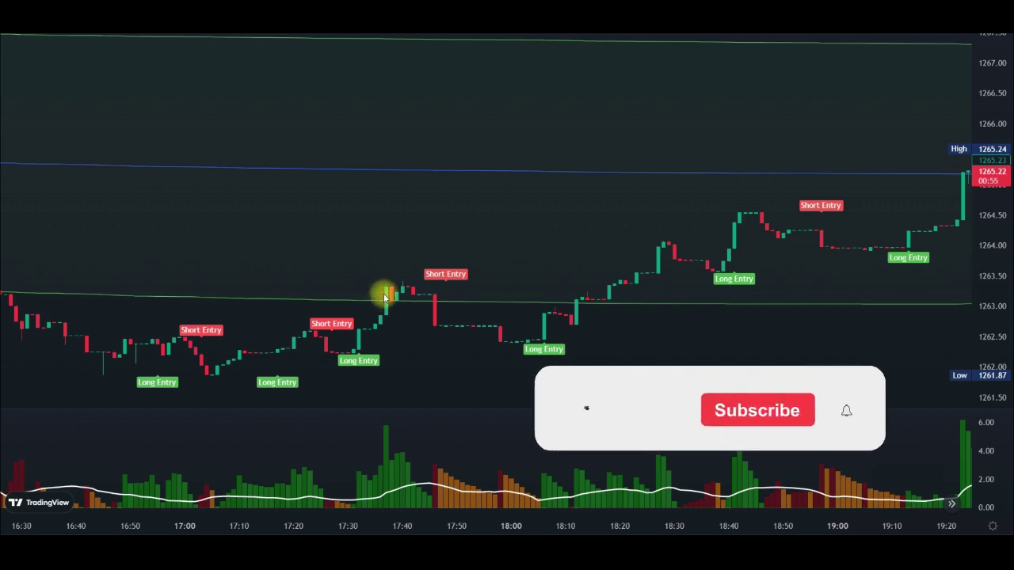
mouse_move(223, 299)
mouse_down()
mouse_move(555, 304)
mouse_move(532, 308)
mouse_up()
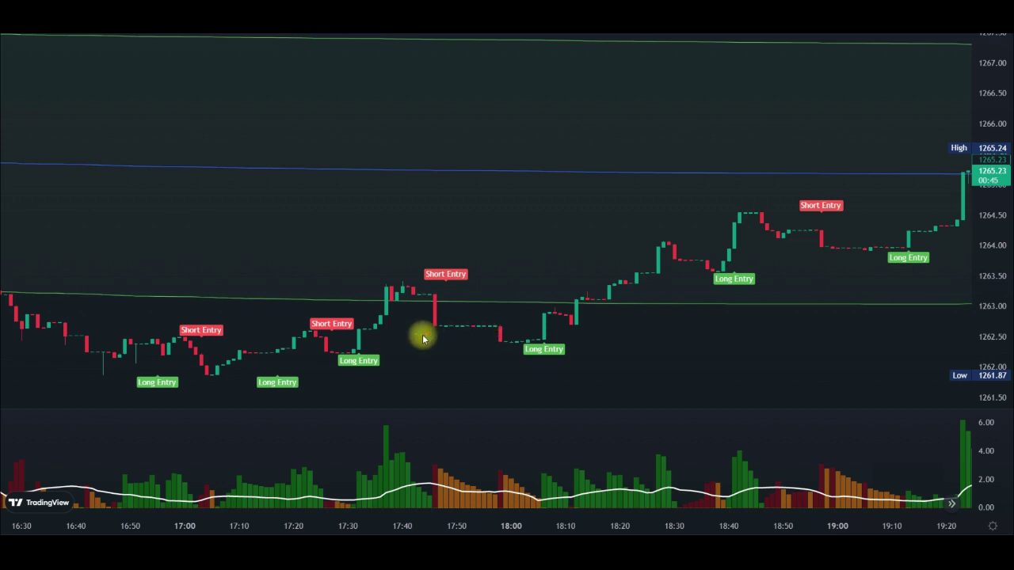
mouse_move(374, 341)
mouse_down()
mouse_move(331, 371)
mouse_move(343, 337)
mouse_up()
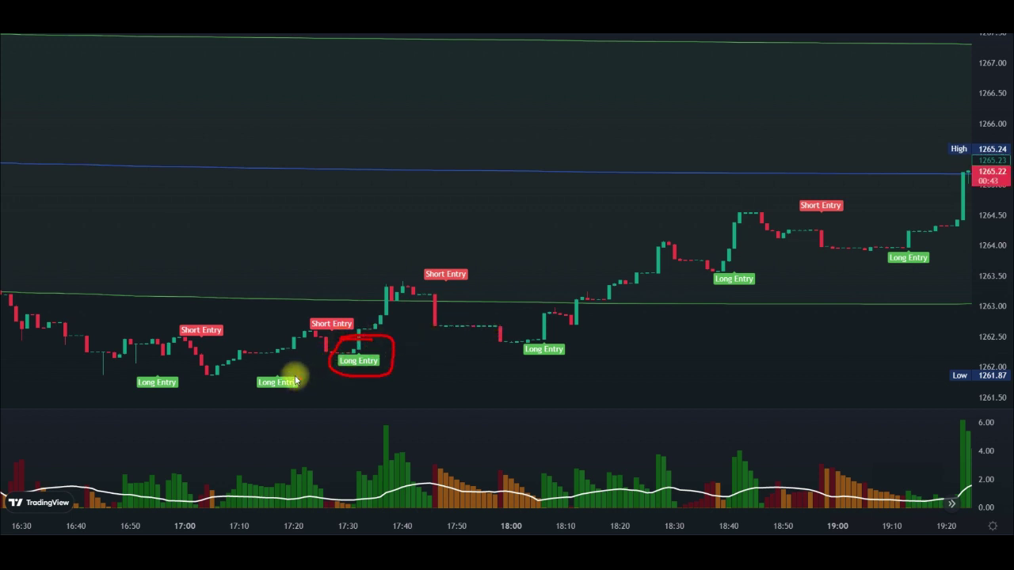
drag(238, 384, 267, 365)
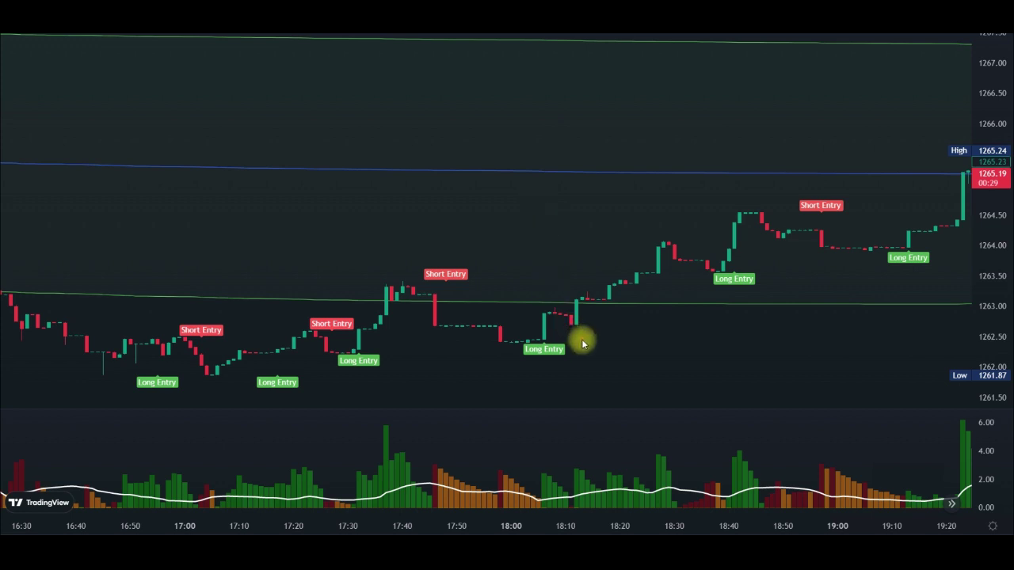
mouse_move(553, 339)
mouse_down()
mouse_move(503, 333)
mouse_move(570, 332)
mouse_move(533, 338)
mouse_up()
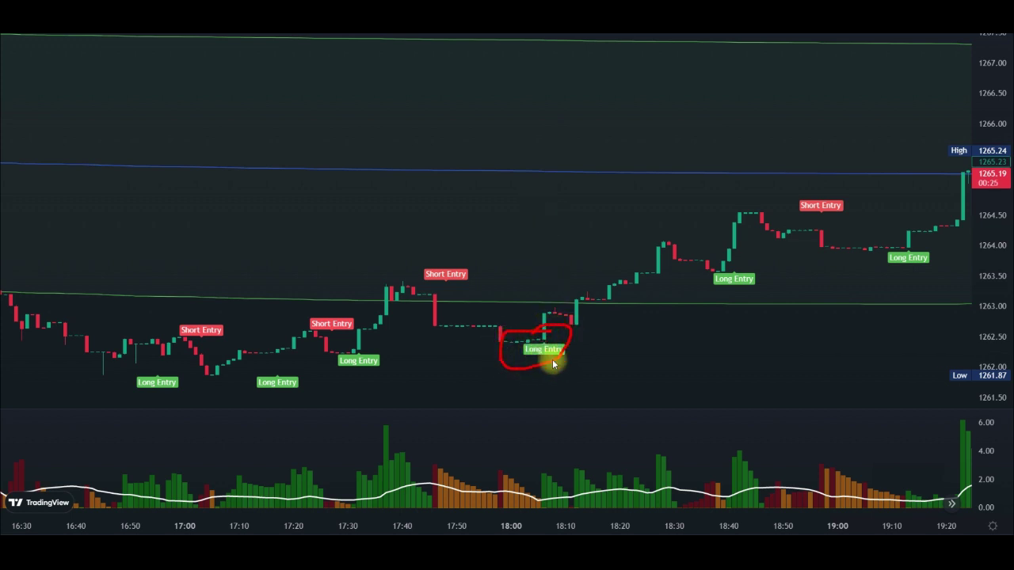
click(551, 469)
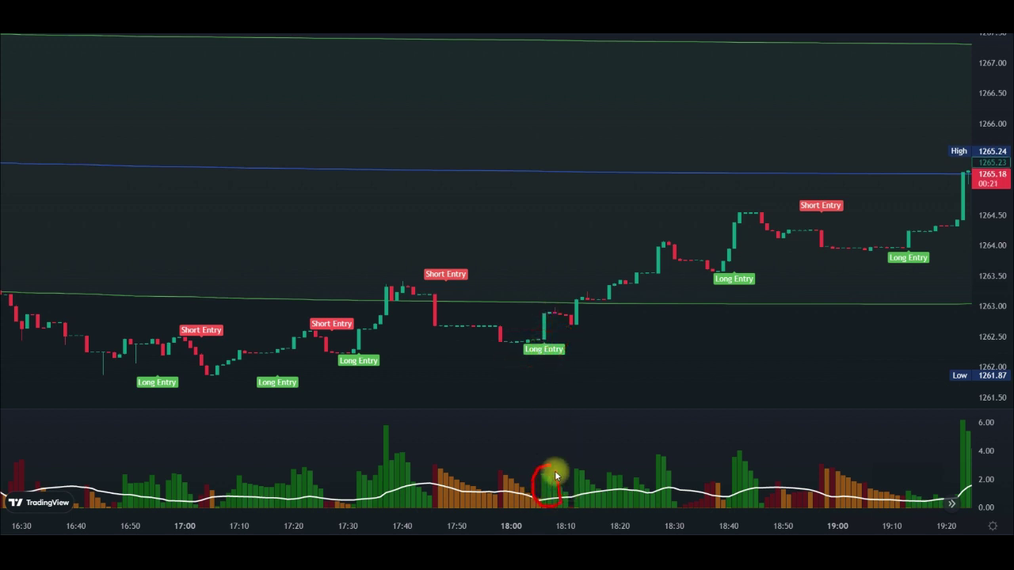
drag(553, 473, 555, 484)
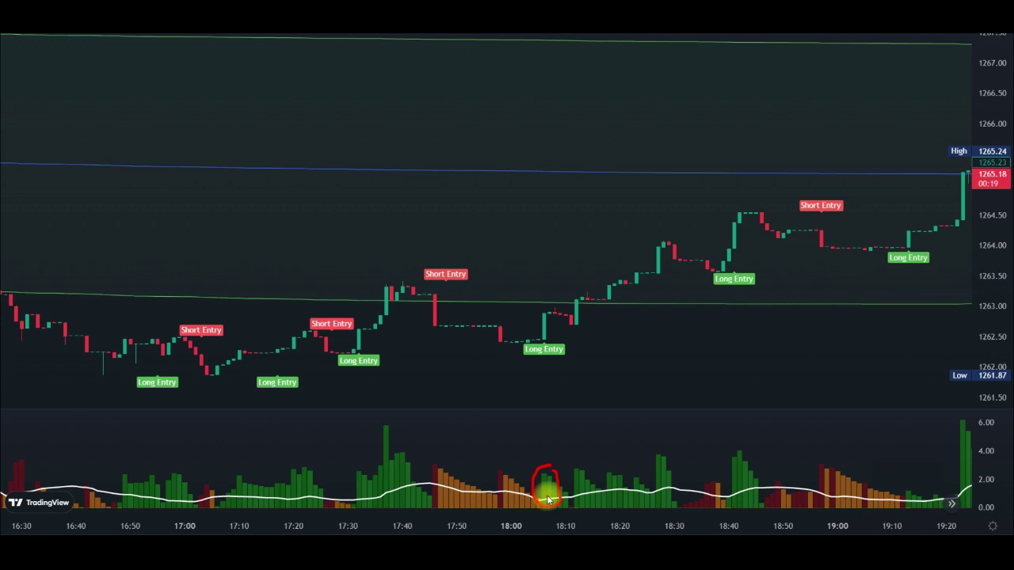
key(Escape)
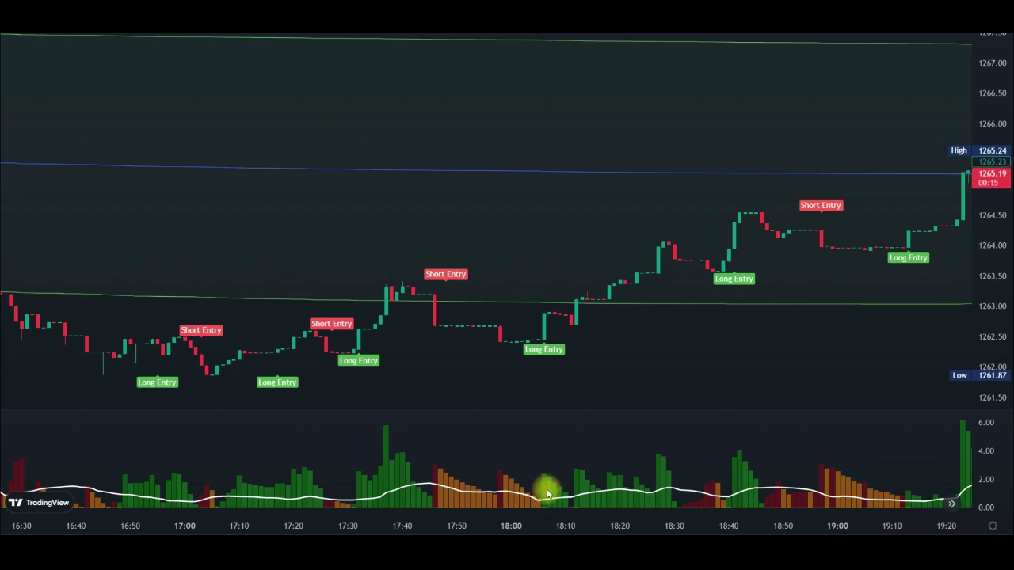
mouse_move(549, 490)
mouse_down()
mouse_move(446, 497)
mouse_move(585, 500)
mouse_move(519, 491)
mouse_up()
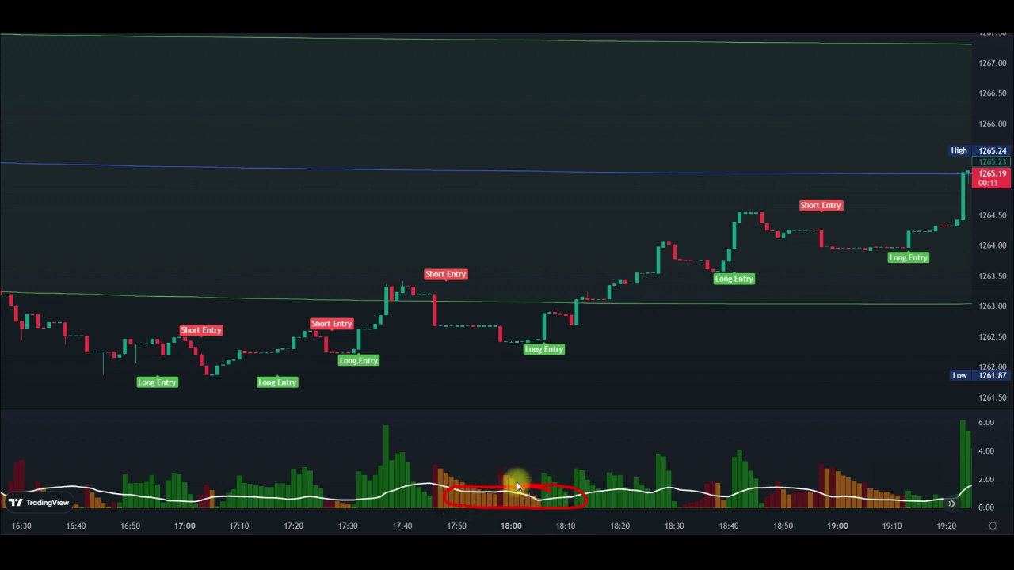
mouse_move(448, 249)
mouse_down()
mouse_move(424, 264)
mouse_move(454, 256)
mouse_up()
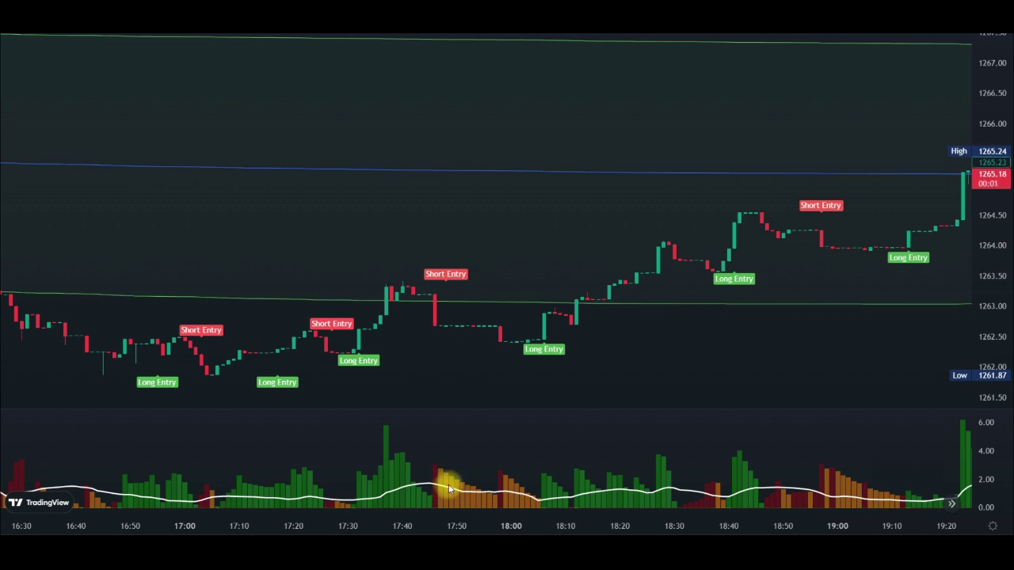
drag(450, 466, 467, 499)
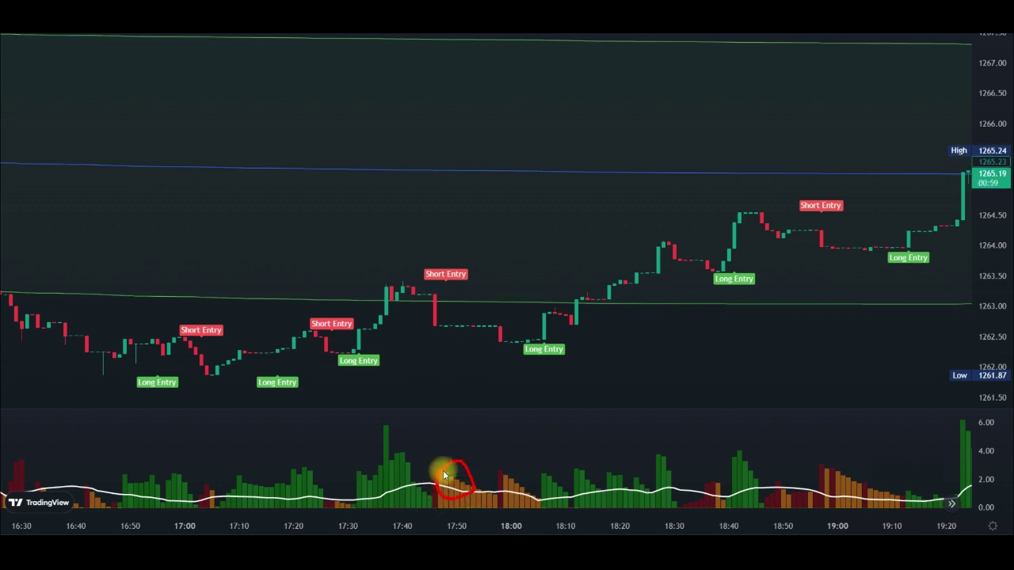